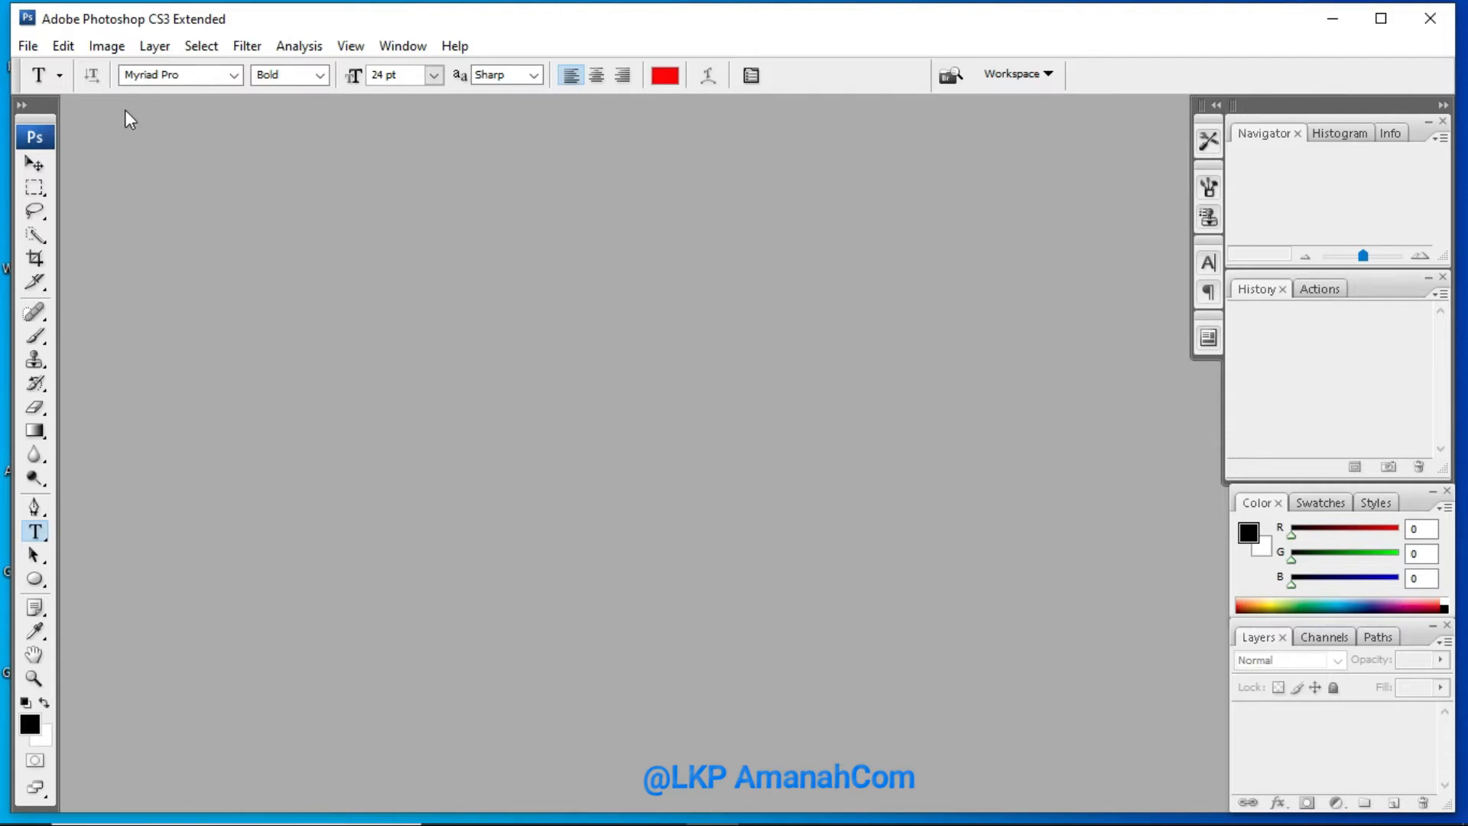
Start a new document and name it BELAJAR PARAGRAP
{"action": "left_click", "coordinate": [28, 46]}
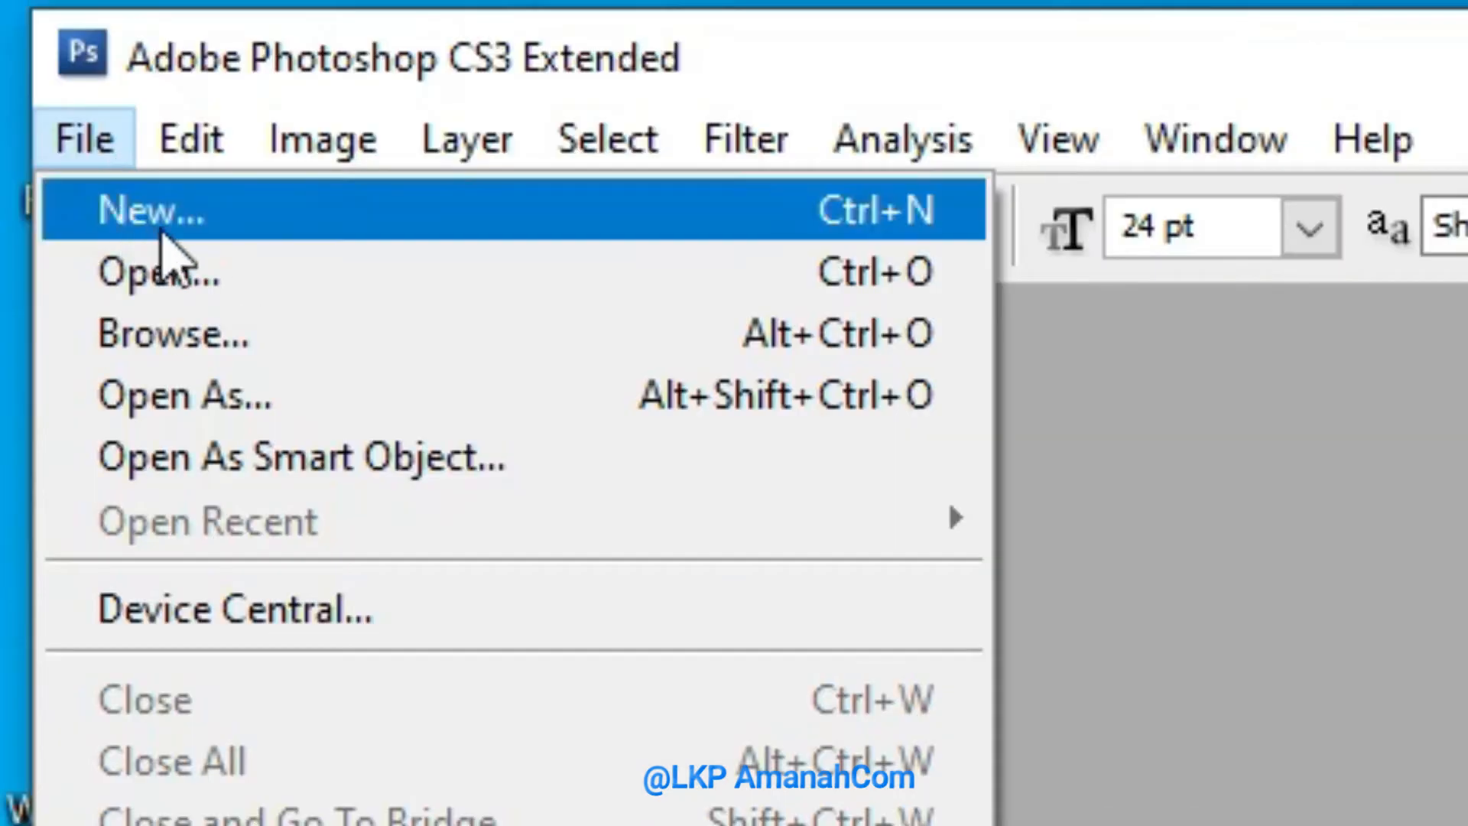
{"action": "left_click", "coordinate": [378, 221]}
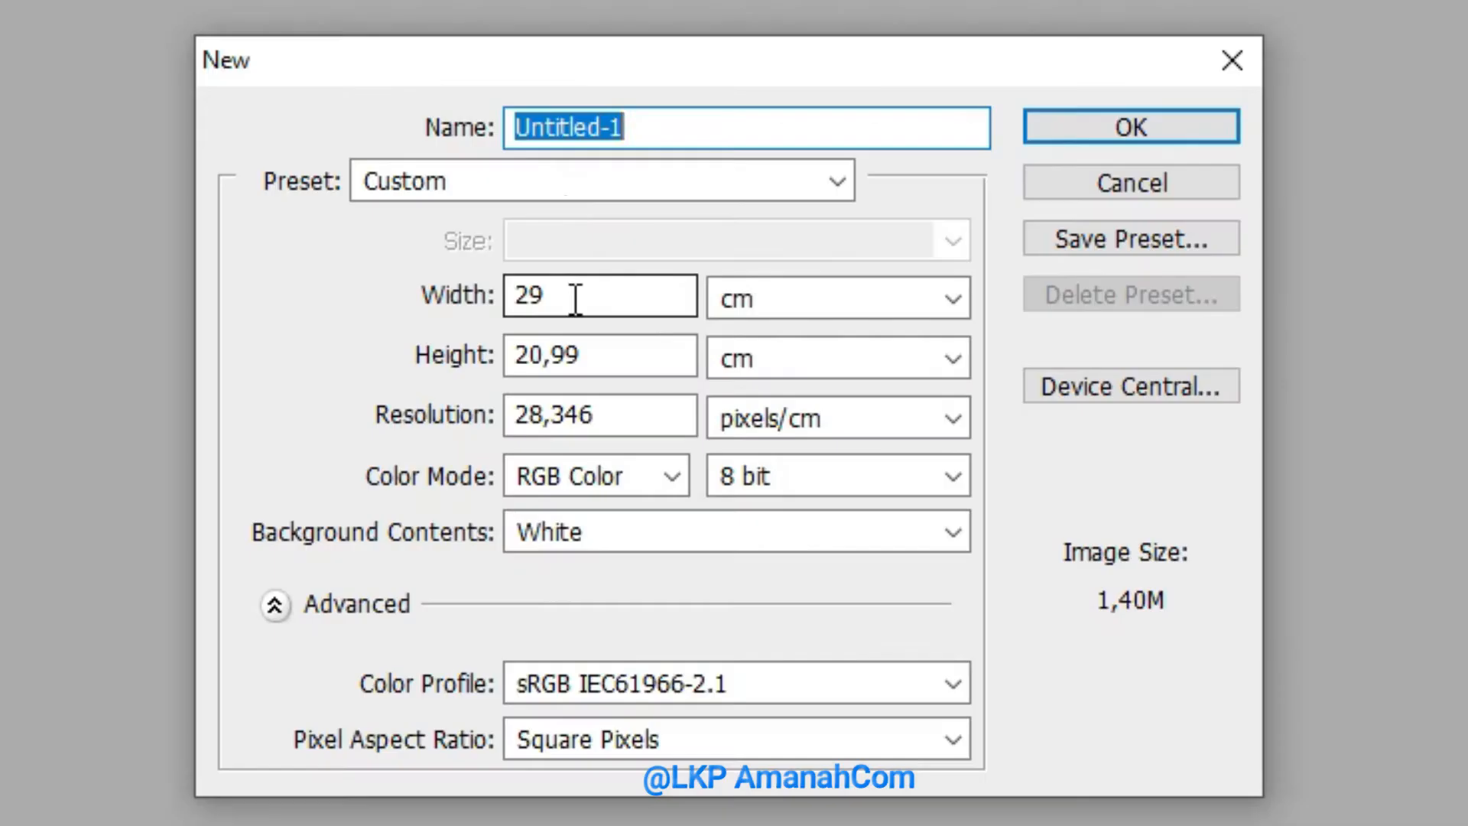
{"action": "double_click", "coordinate": [556, 132]}
{"action": "type", "text": "BEL"}
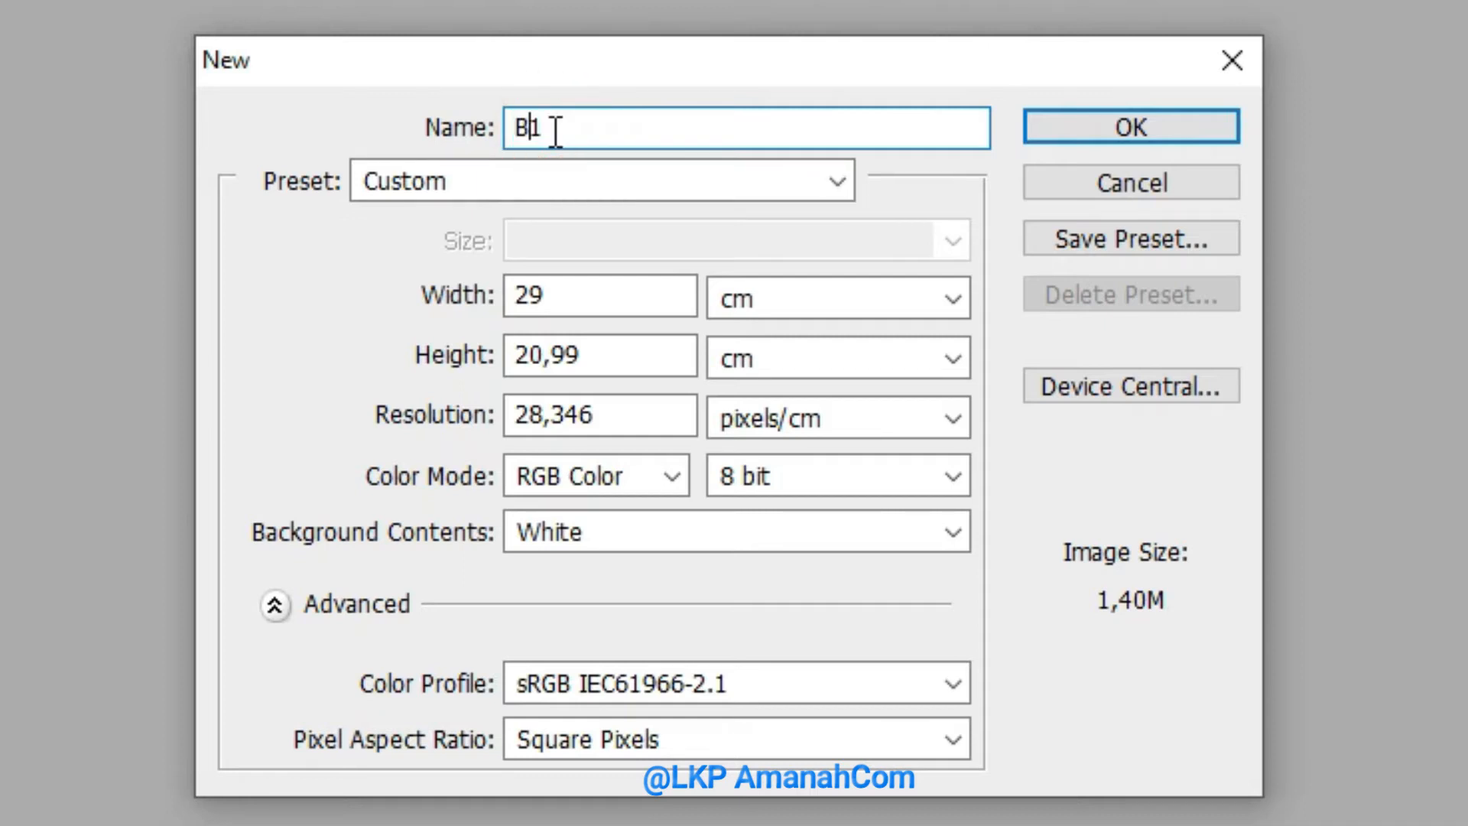
{"action": "type", "text": "AJAR "}
{"action": "type", "text": "PARA"}
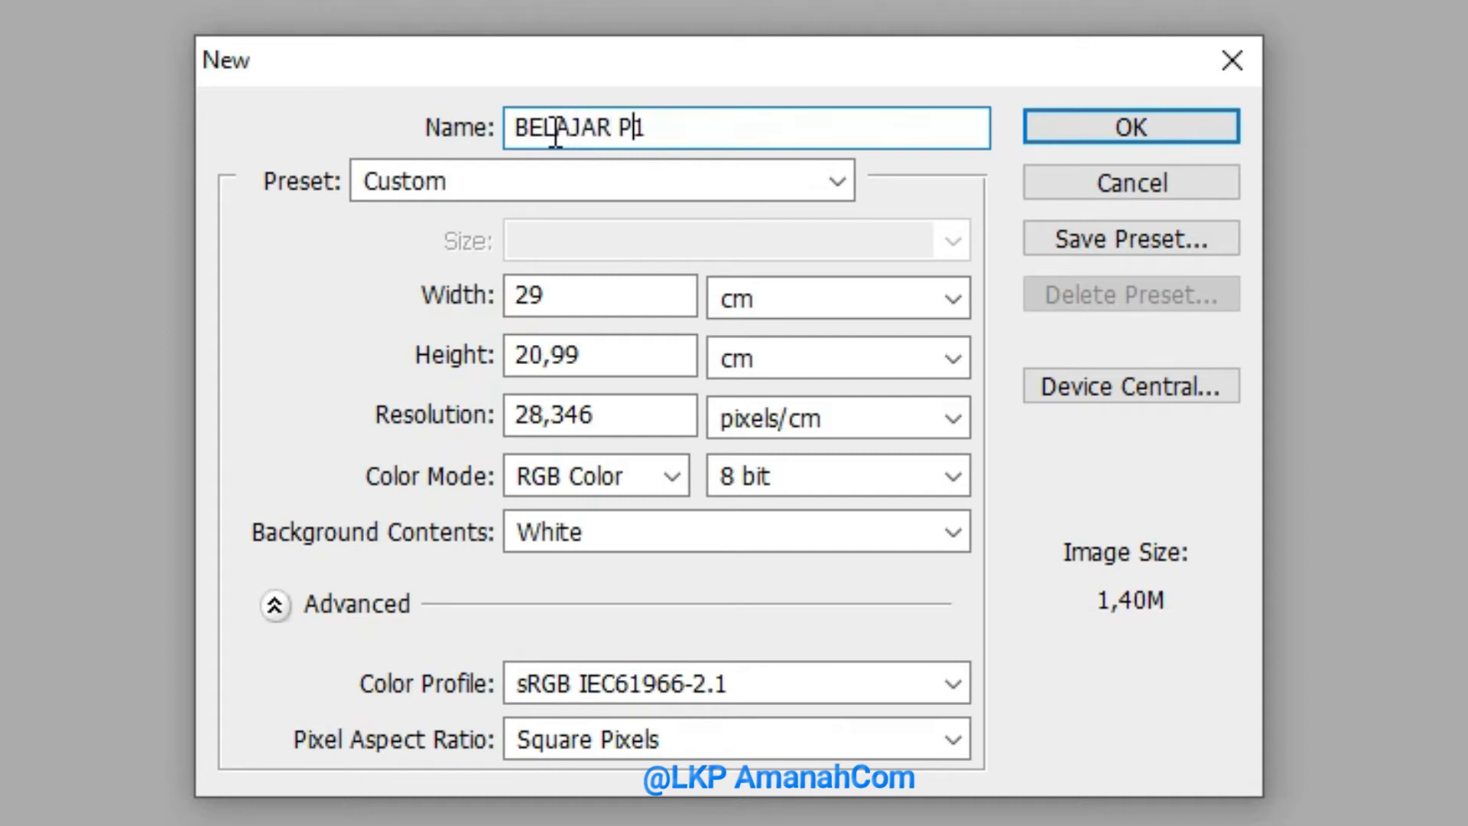
{"action": "type", "text": "GRAP"}
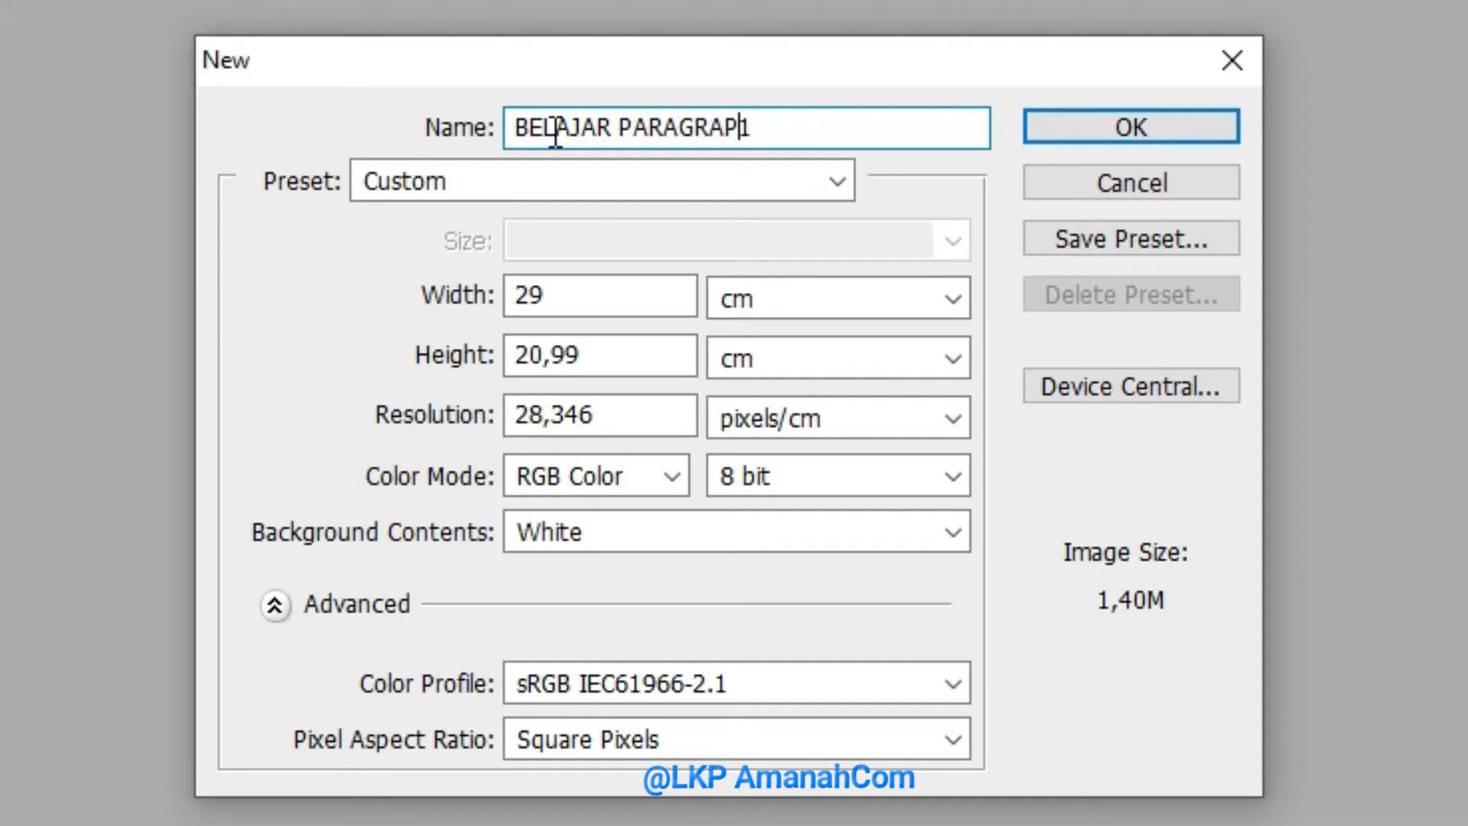
{"action": "key", "text": "Delete"}
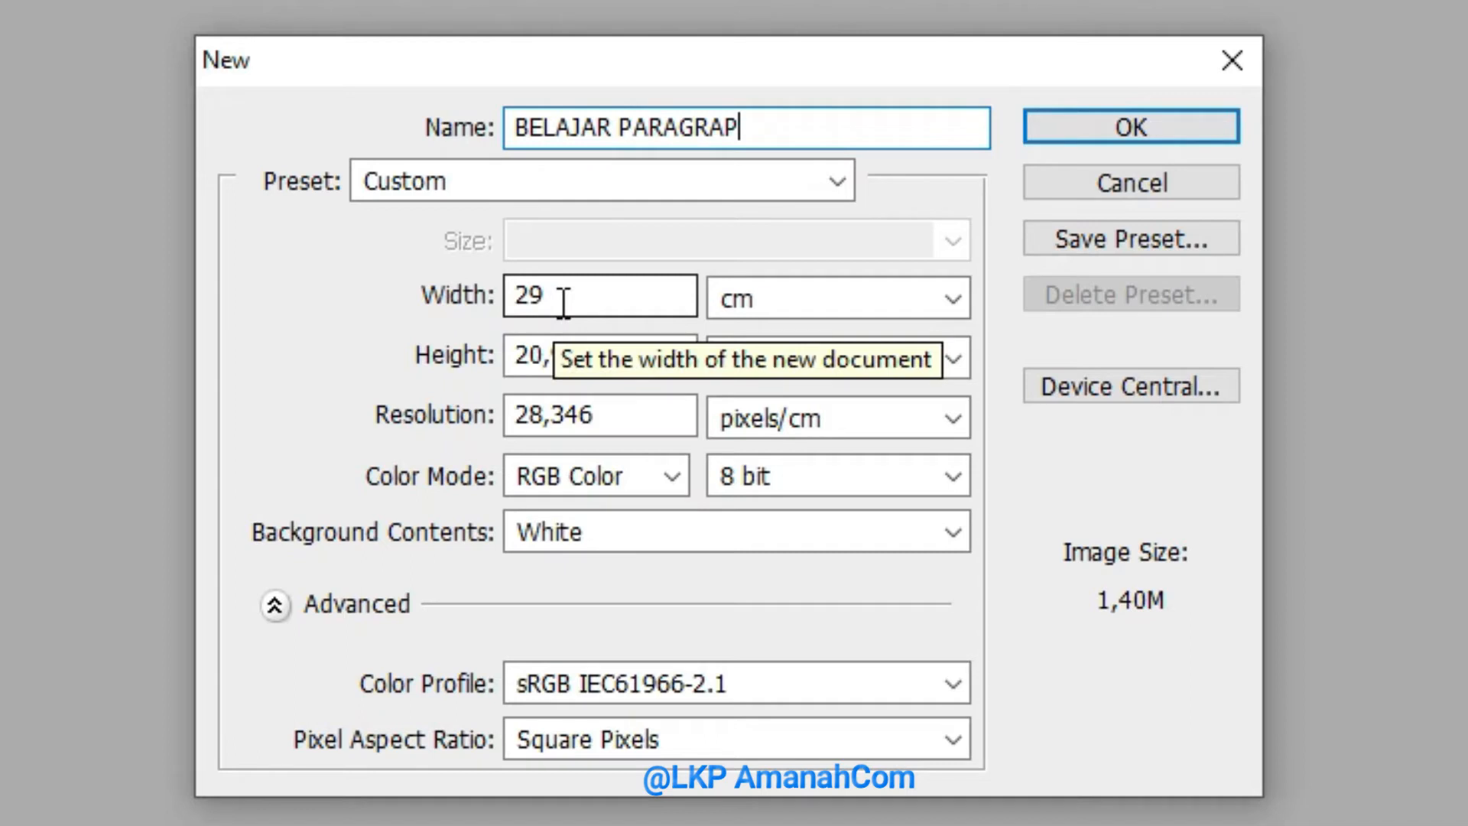
Keep centimetres as the new document's width unit and set the height to 21 cm
{"action": "left_click", "coordinate": [777, 309]}
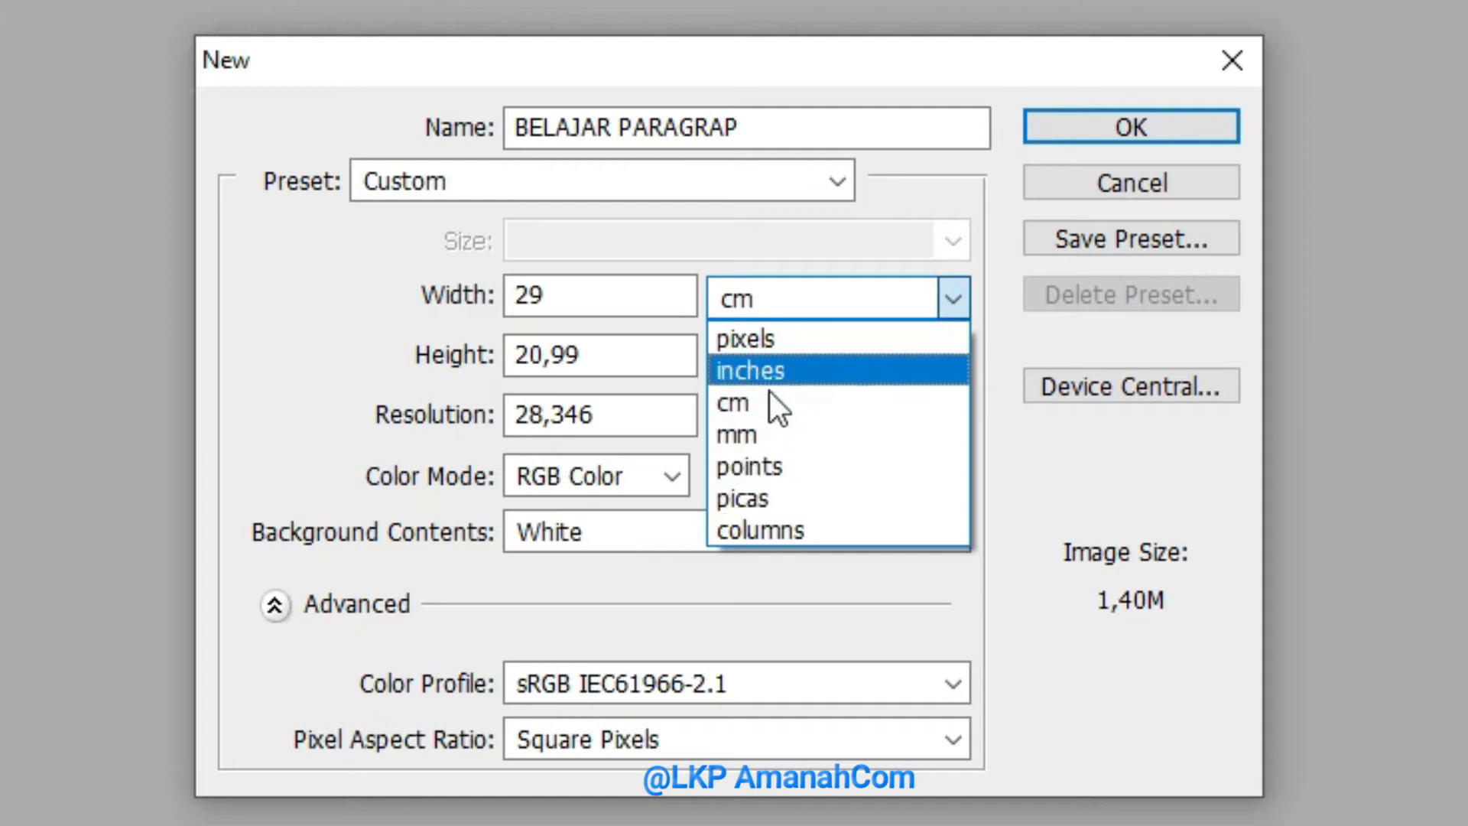
{"action": "left_click", "coordinate": [769, 401]}
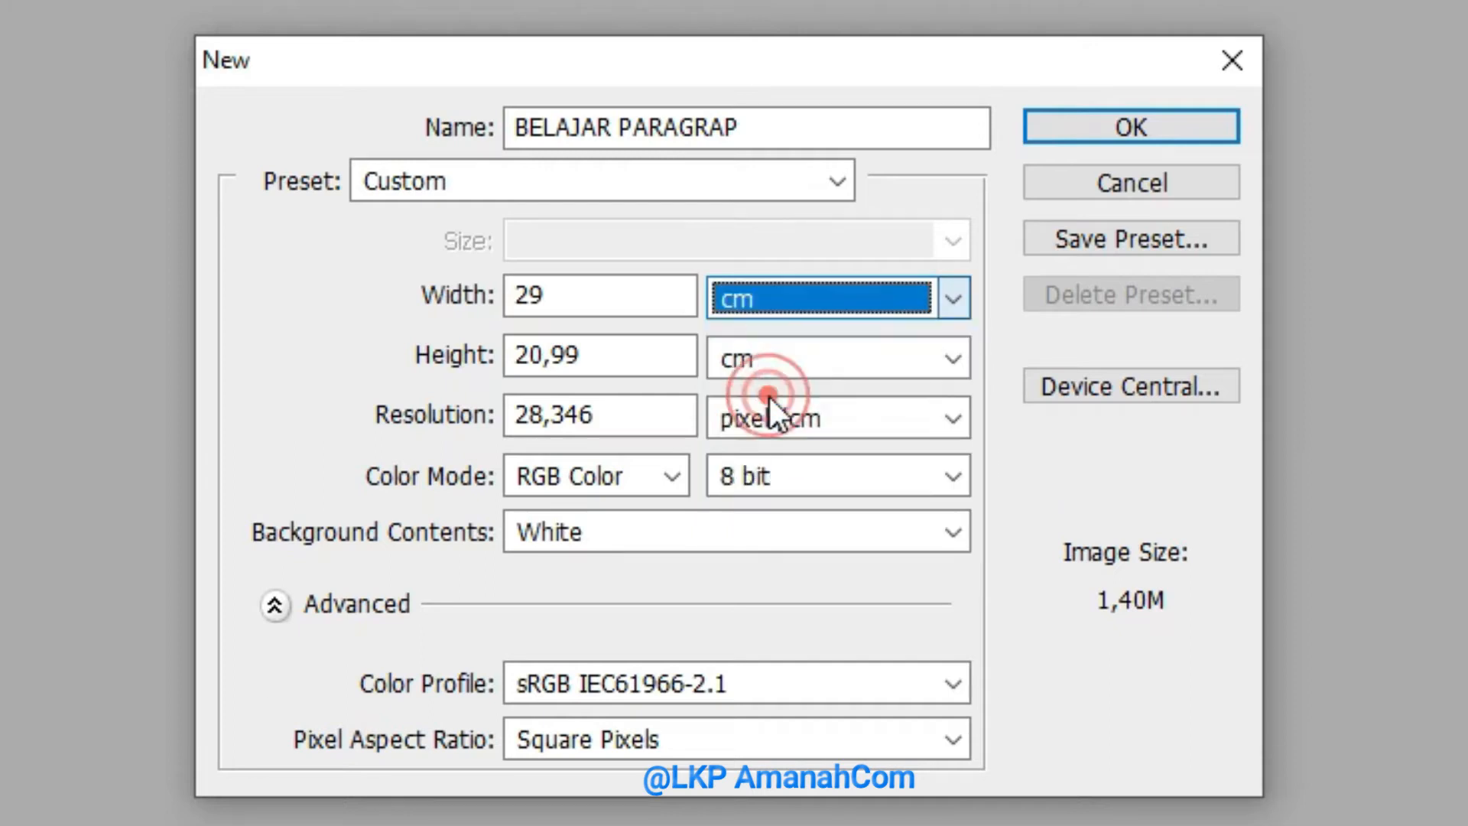
{"action": "double_click", "coordinate": [594, 364]}
{"action": "type", "text": "21"}
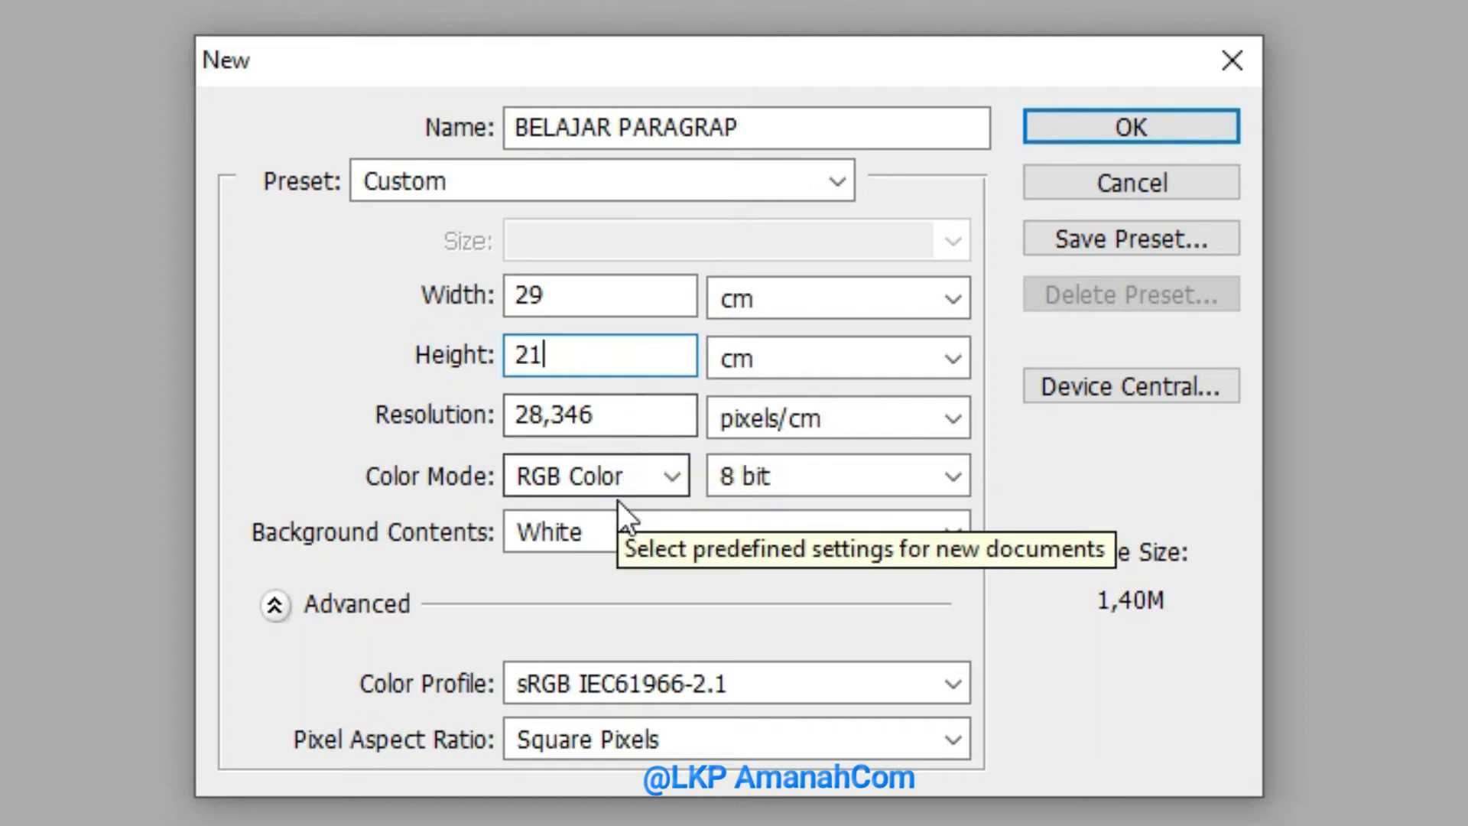
{"action": "left_click", "coordinate": [633, 416]}
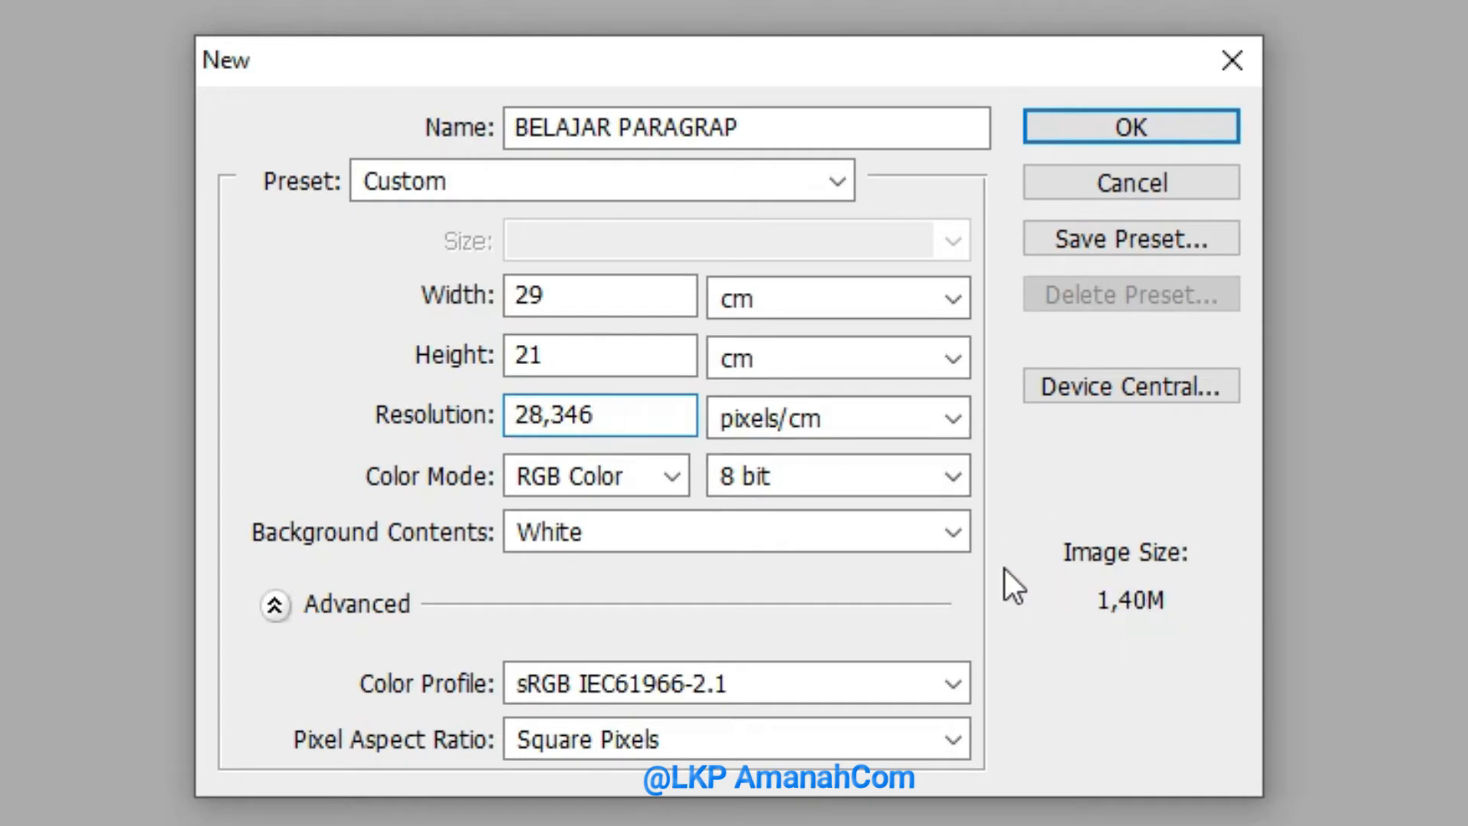
Try a 16-bit colour depth for the new document and return it to 8 bit
{"action": "left_click", "coordinate": [783, 474]}
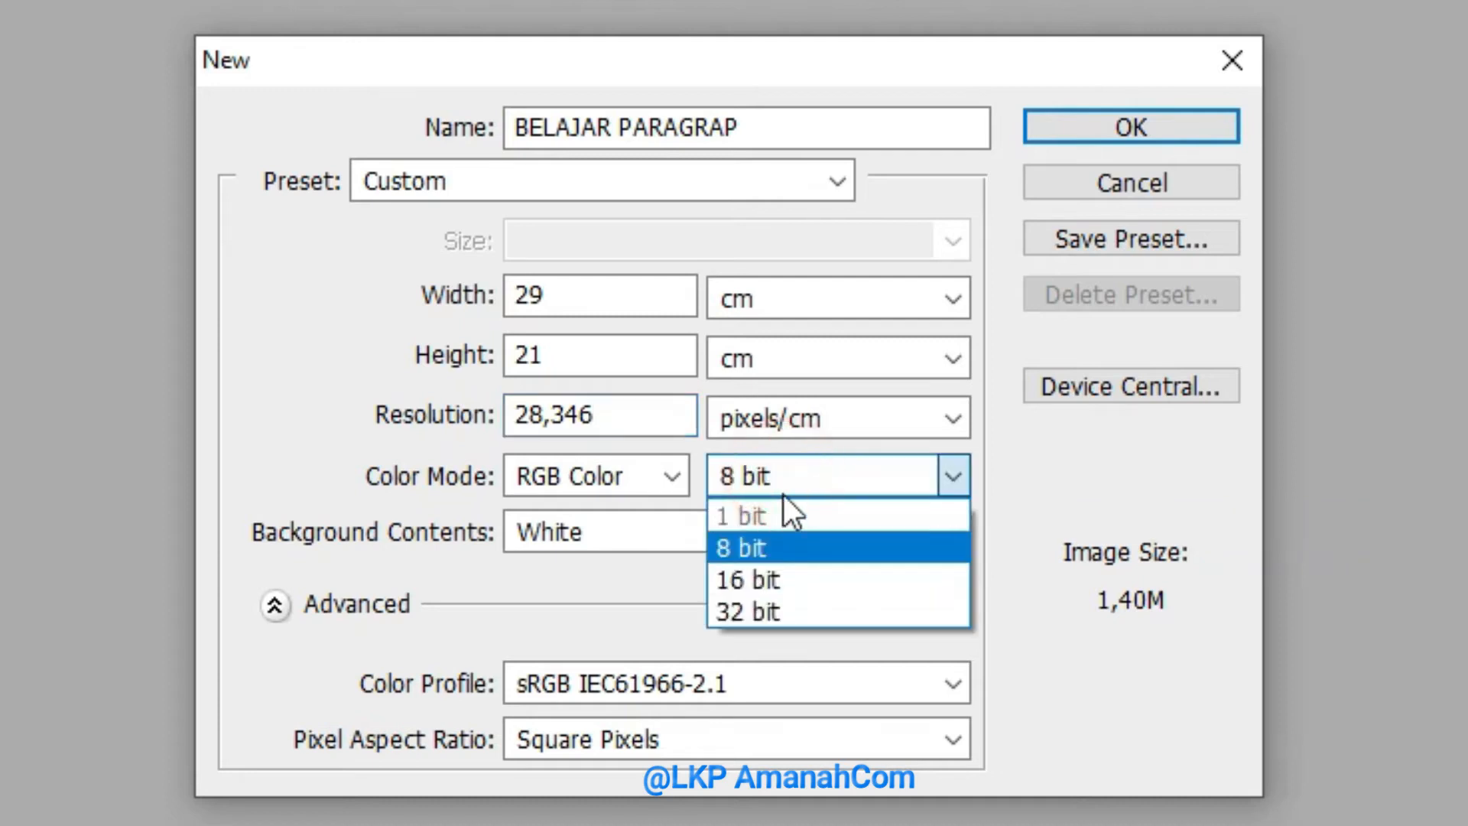
{"action": "left_click", "coordinate": [773, 548]}
{"action": "left_click", "coordinate": [855, 484]}
{"action": "left_click", "coordinate": [802, 578]}
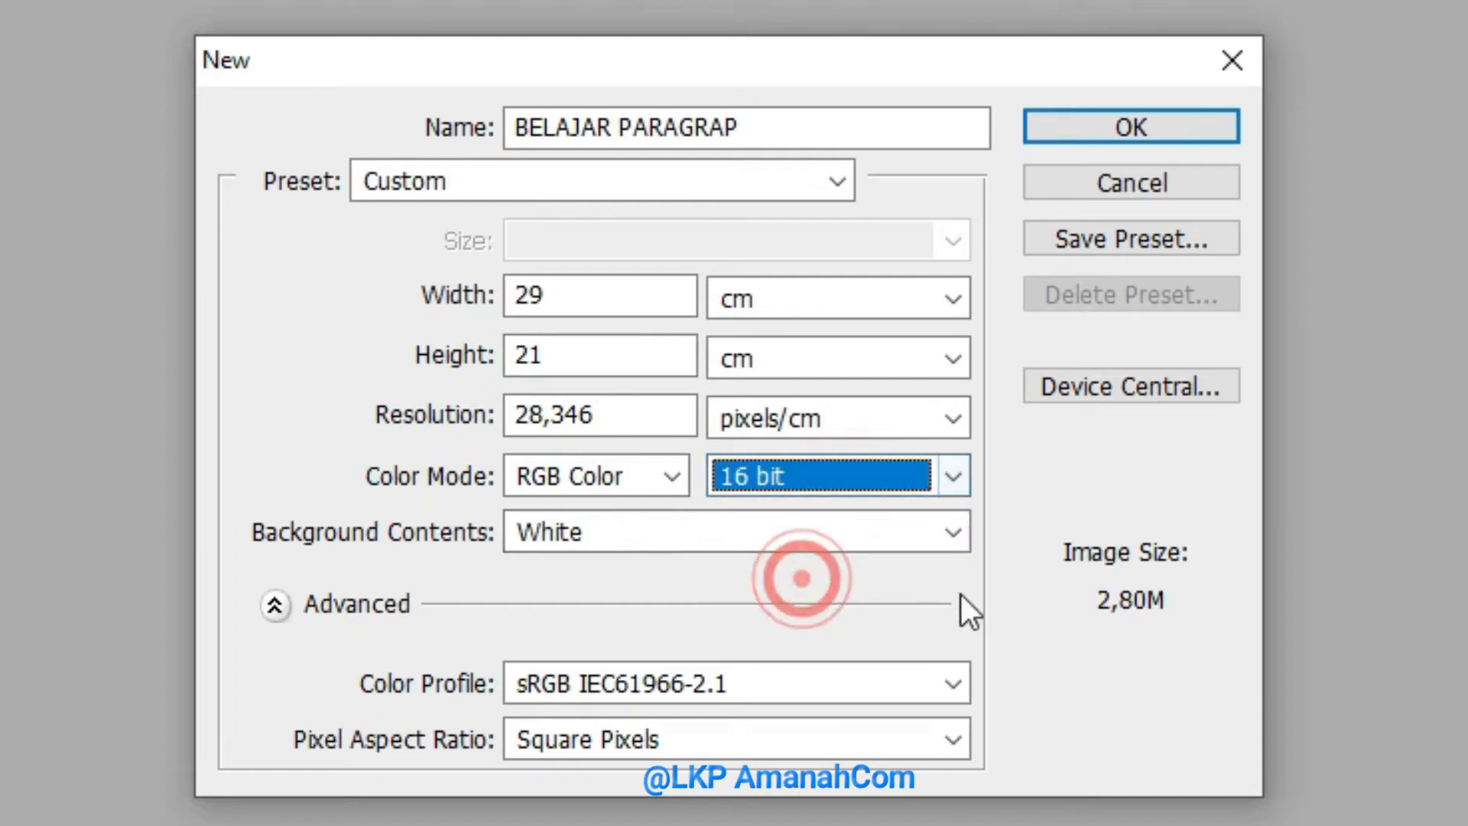
{"action": "left_click", "coordinate": [872, 482]}
{"action": "left_click", "coordinate": [795, 545]}
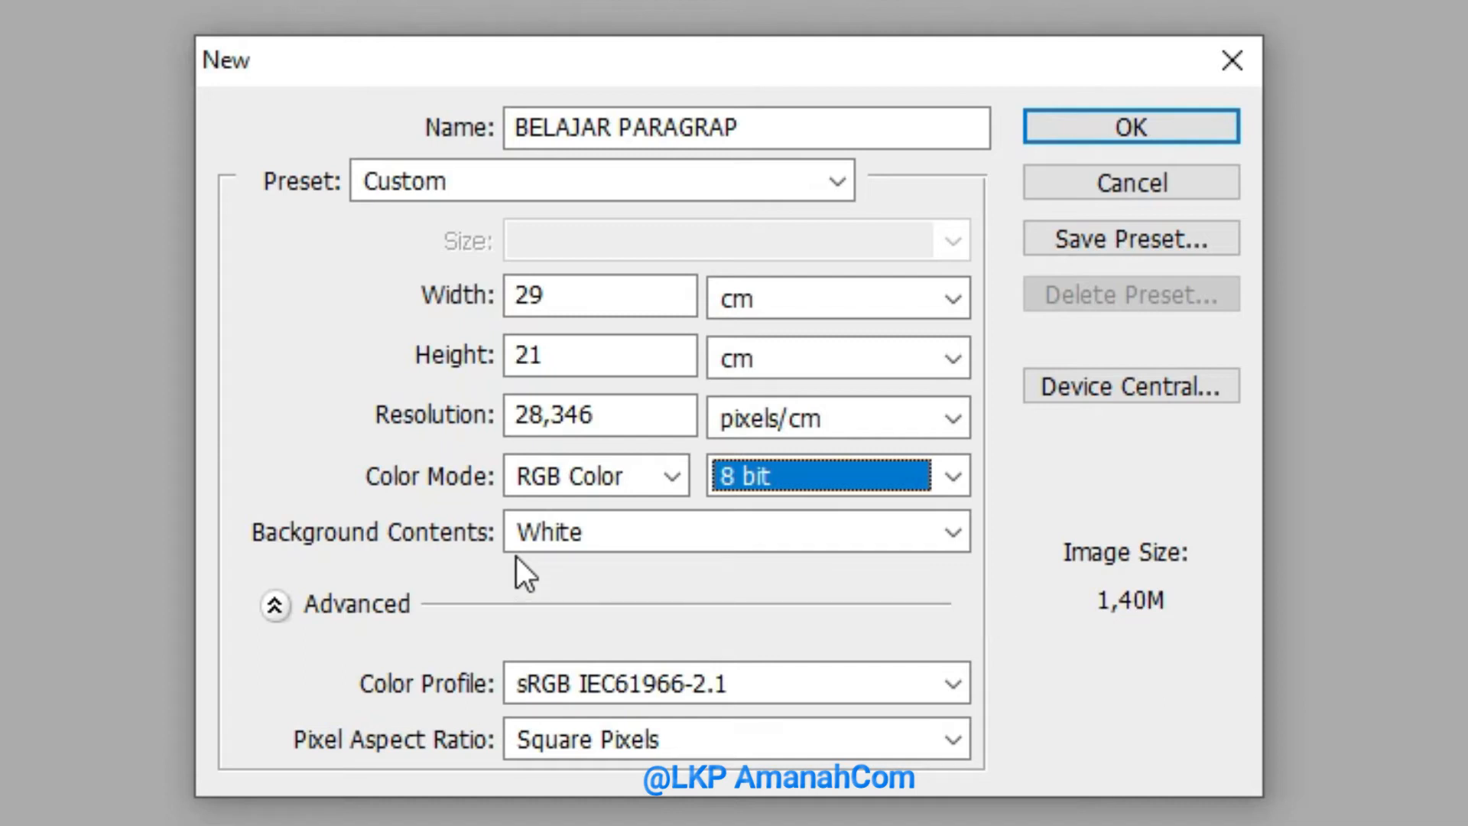
Choose White as the background contents and create the document
{"action": "left_click", "coordinate": [581, 537]}
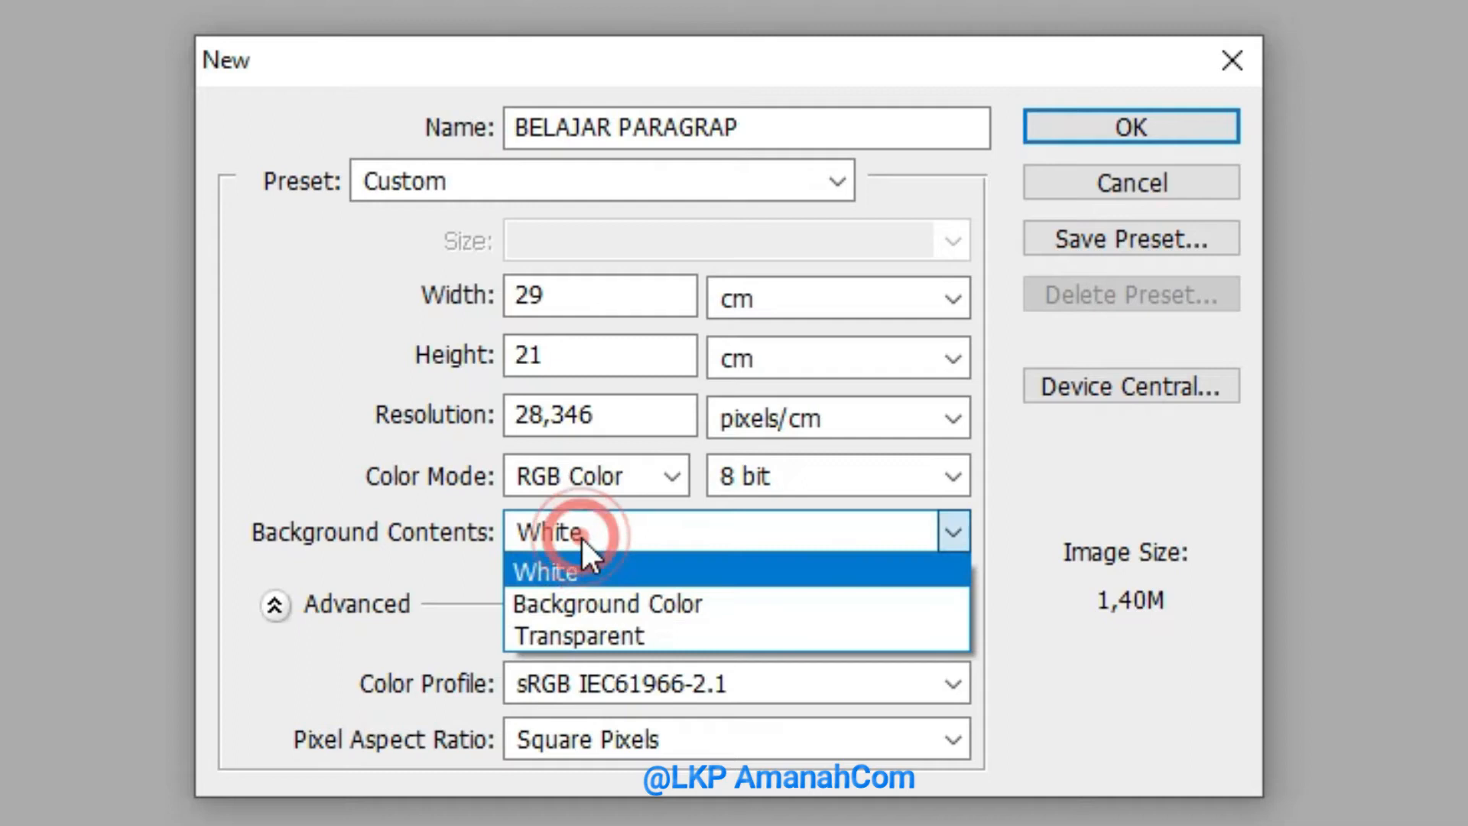
{"action": "left_click", "coordinate": [571, 579]}
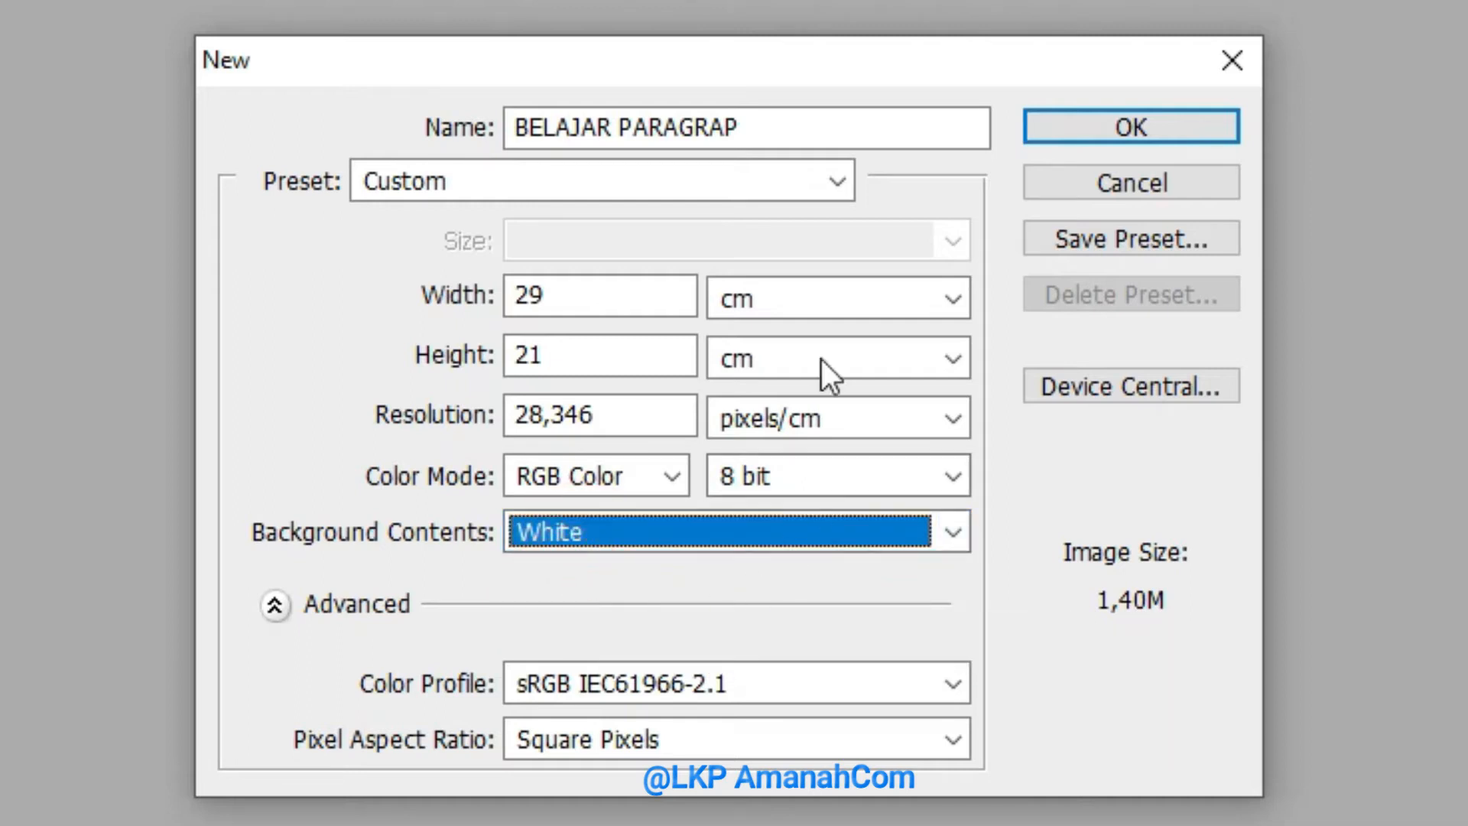
{"action": "left_click", "coordinate": [1111, 130]}
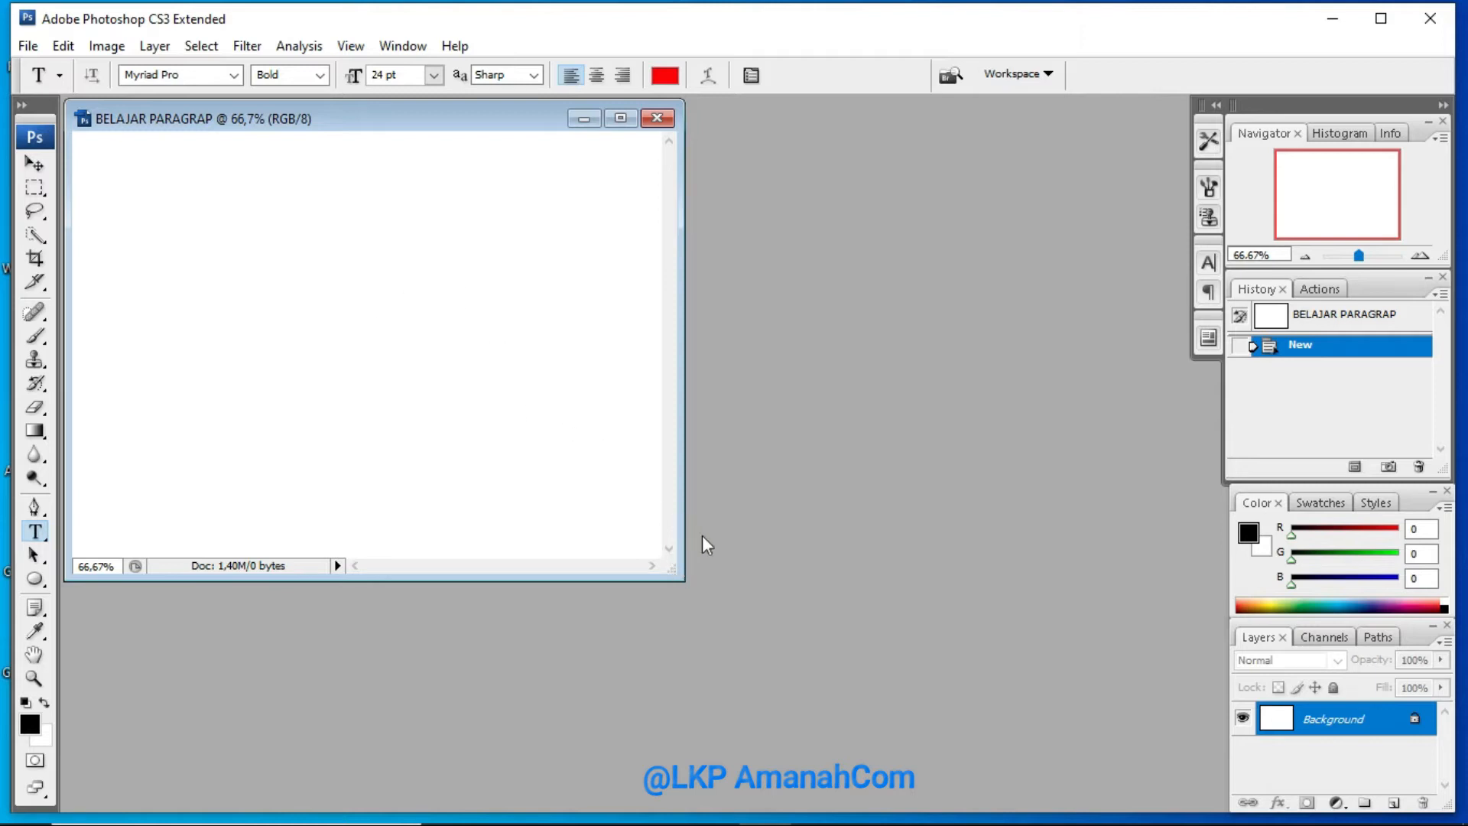
Enlarge the document window with the canvas at 100% and minimize the Notepad window holding the source text
{"action": "left_click_drag", "start_coordinate": [681, 579], "coordinate": [1208, 797]}
{"action": "left_click", "coordinate": [1362, 257]}
{"action": "left_click_drag", "start_coordinate": [1361, 258], "coordinate": [1363, 259]}
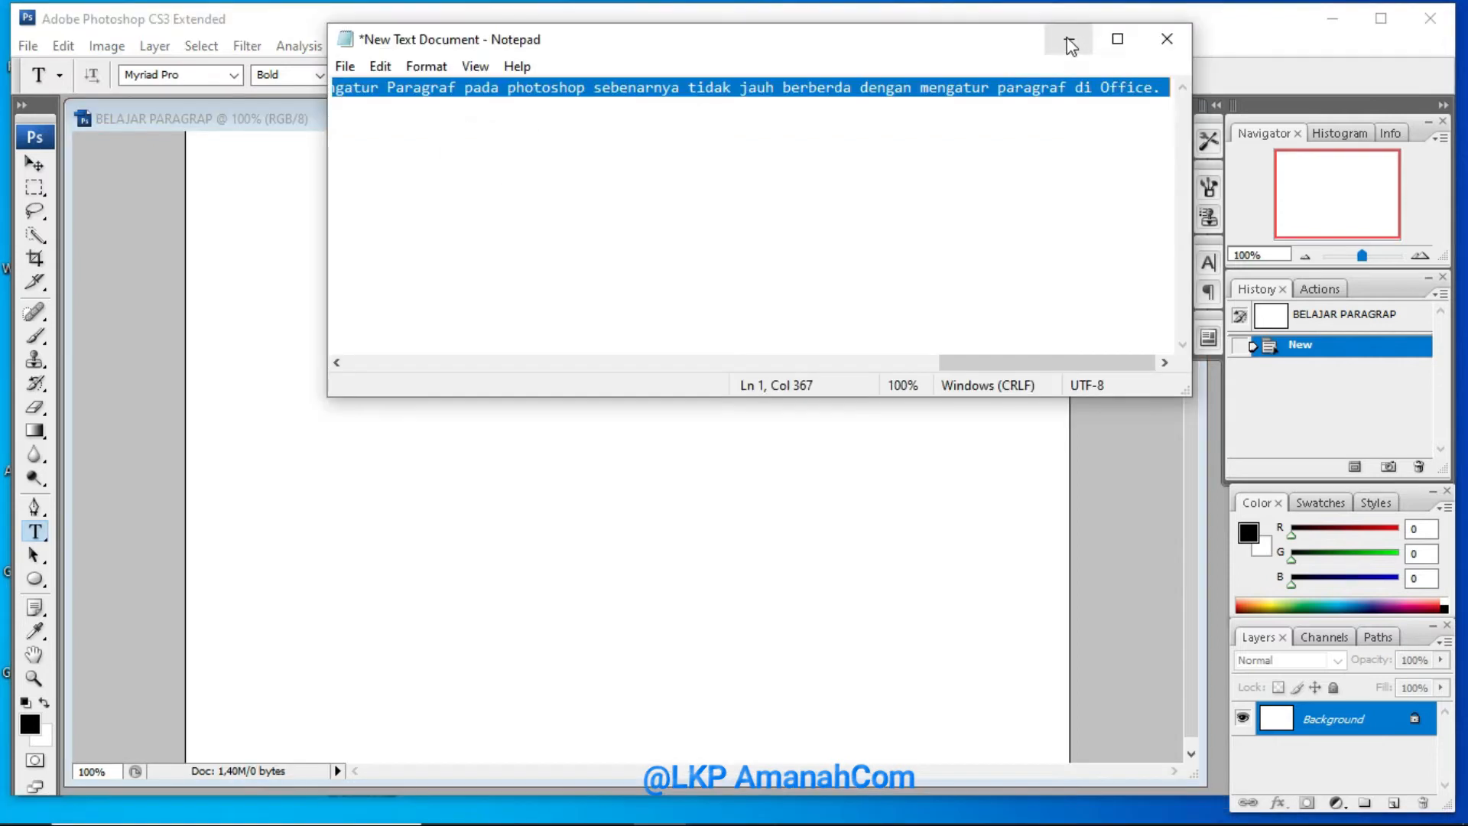
{"action": "left_click", "coordinate": [1070, 41]}
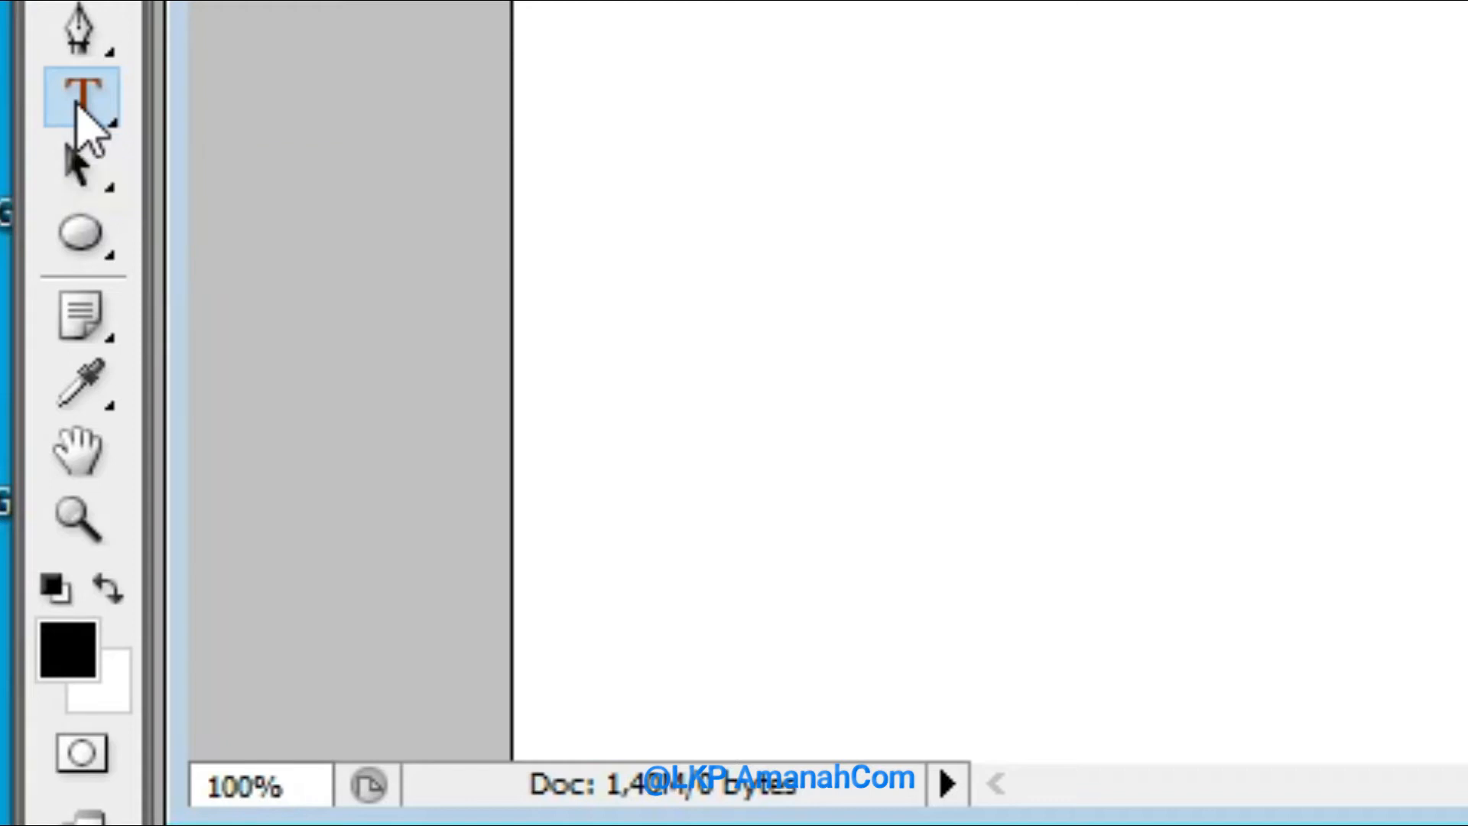
Try pasting the copied paragraph as horizontal point text near the canvas's upper-left corner and shift it slightly
{"action": "left_click", "coordinate": [77, 106]}
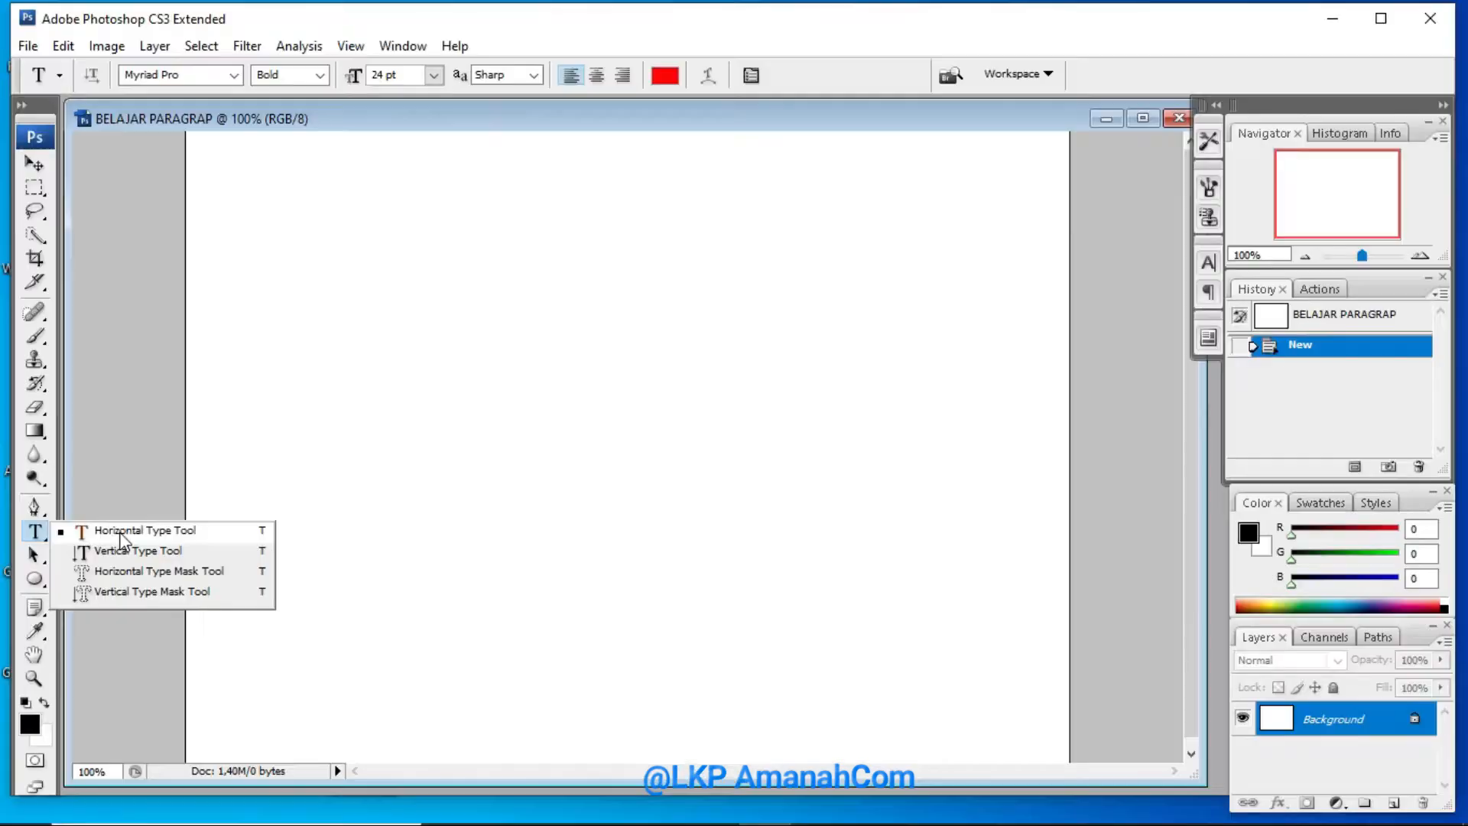
{"action": "left_click", "coordinate": [316, 97]}
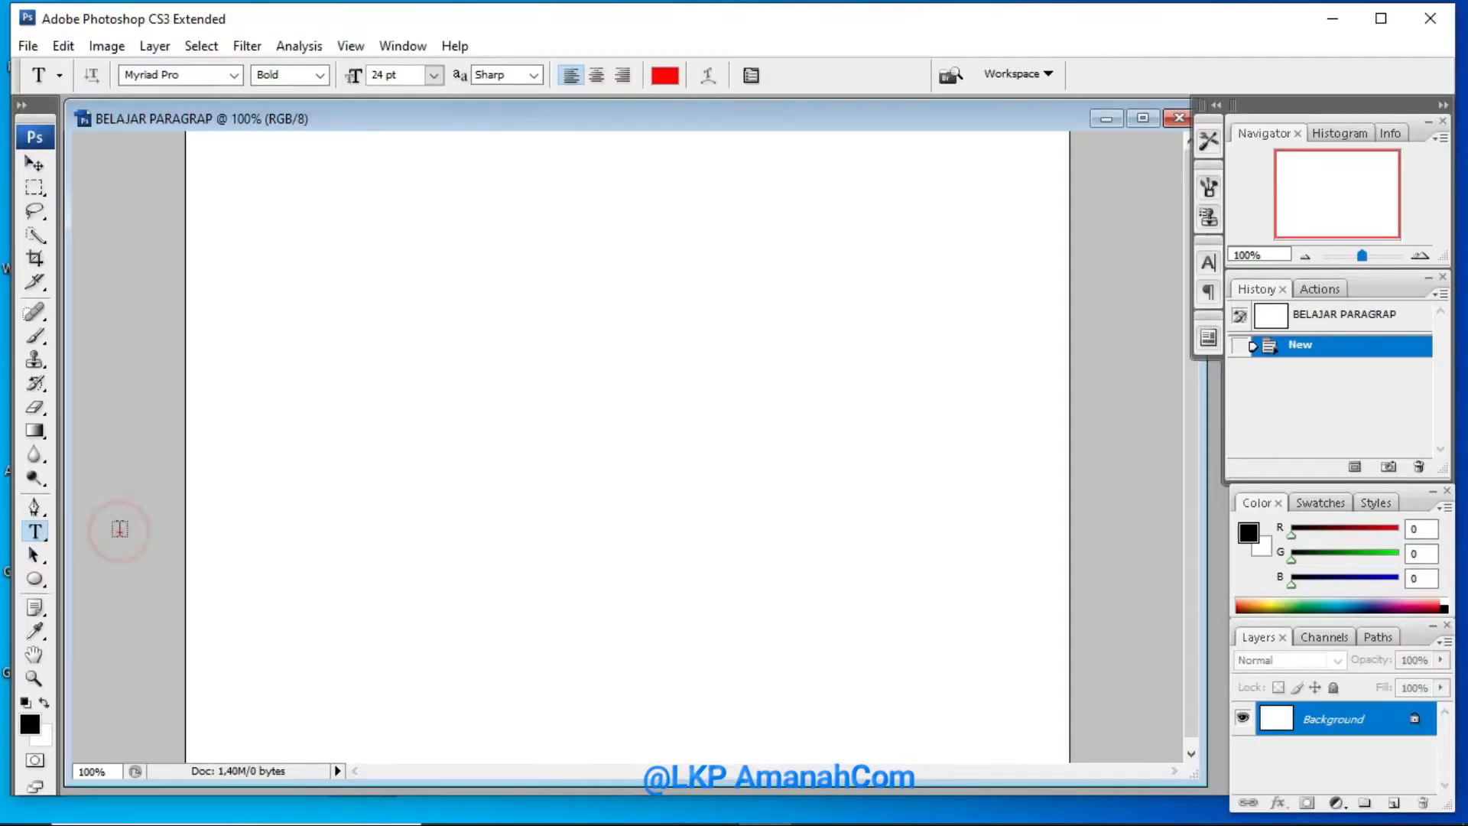
{"action": "left_click", "coordinate": [252, 182]}
{"action": "right_click", "coordinate": [252, 181]}
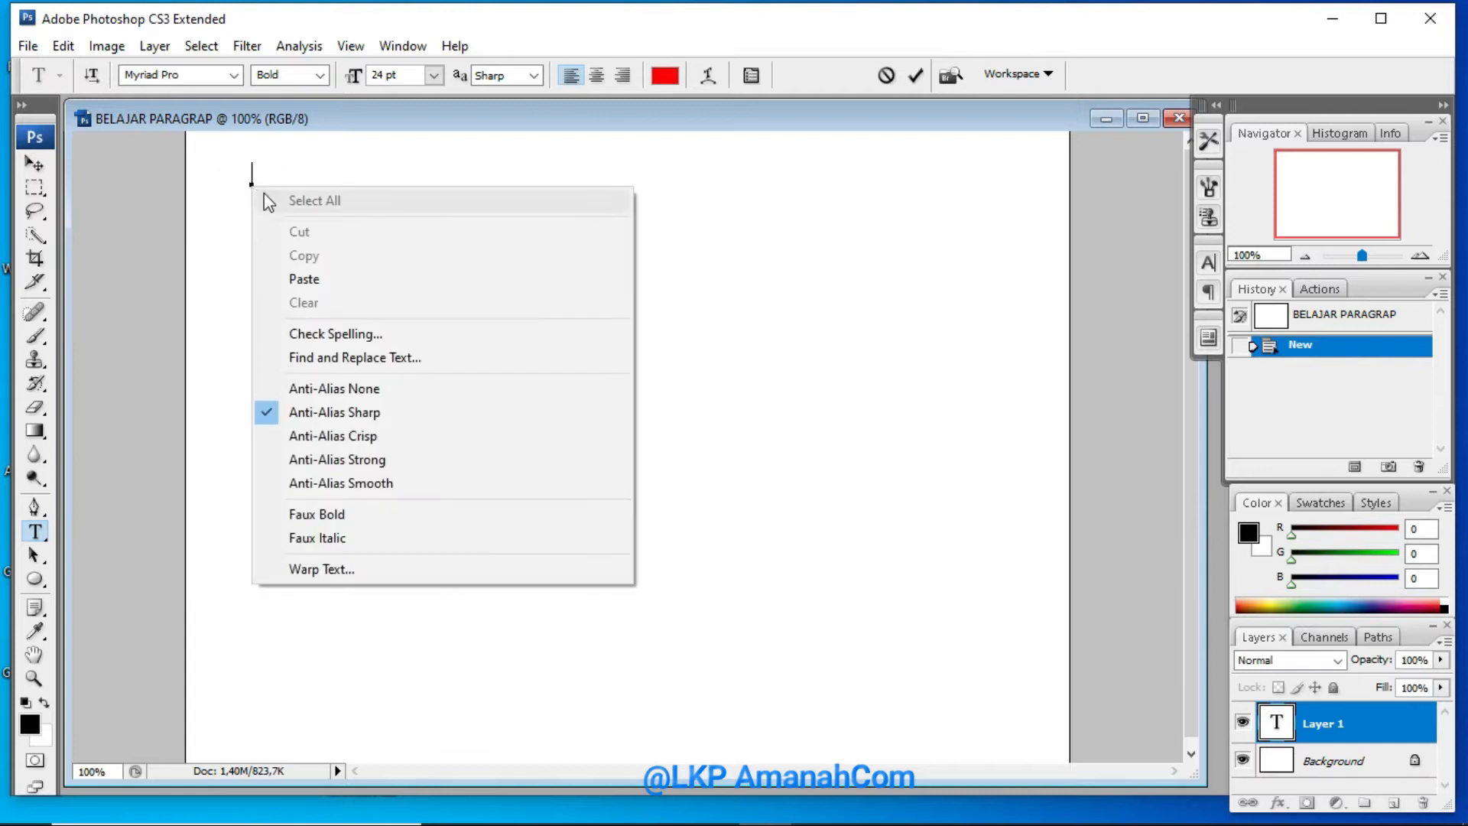
{"action": "left_click", "coordinate": [310, 279]}
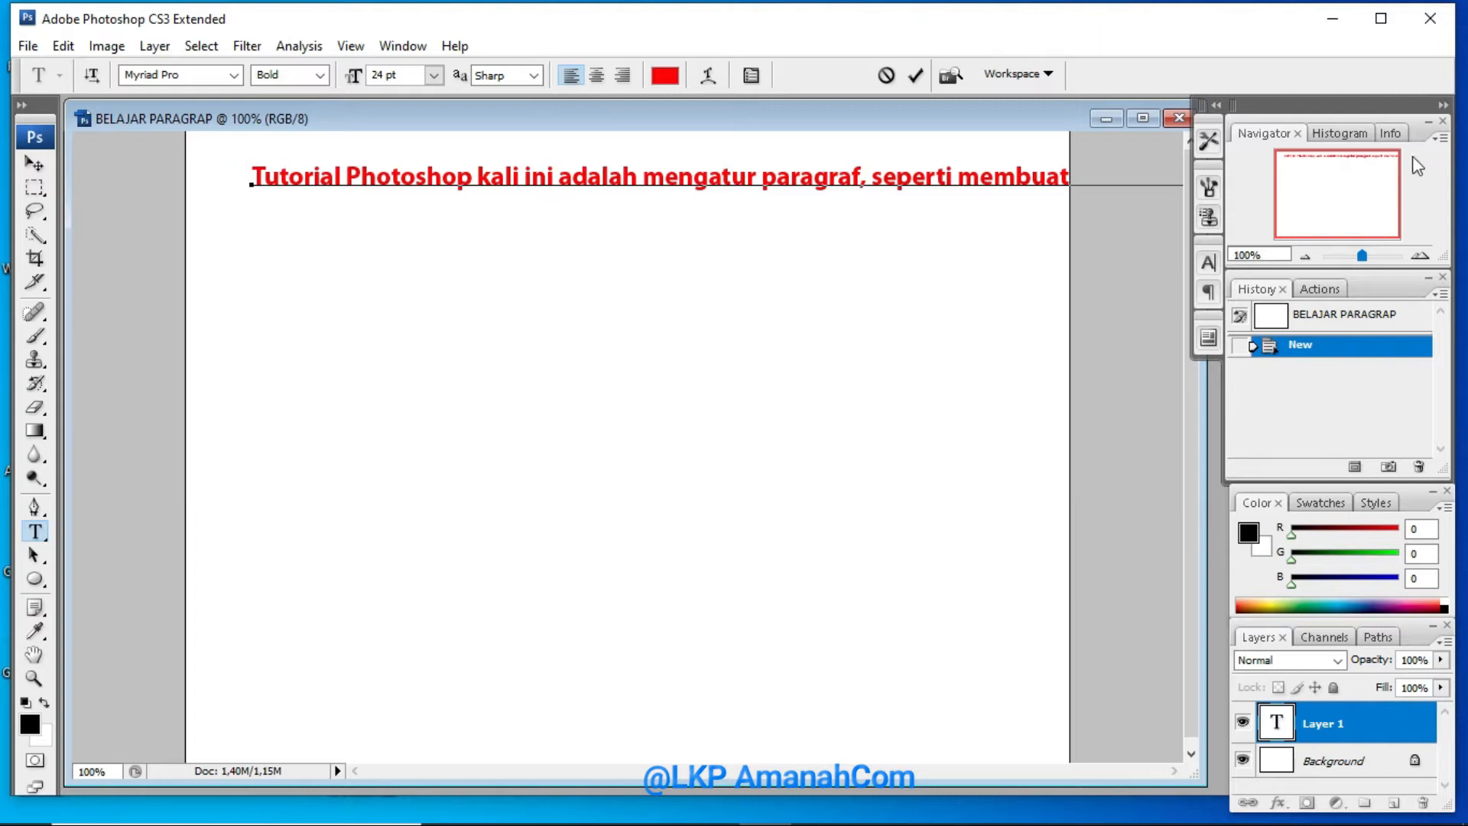
{"action": "left_click_drag", "start_coordinate": [186, 179], "coordinate": [175, 187]}
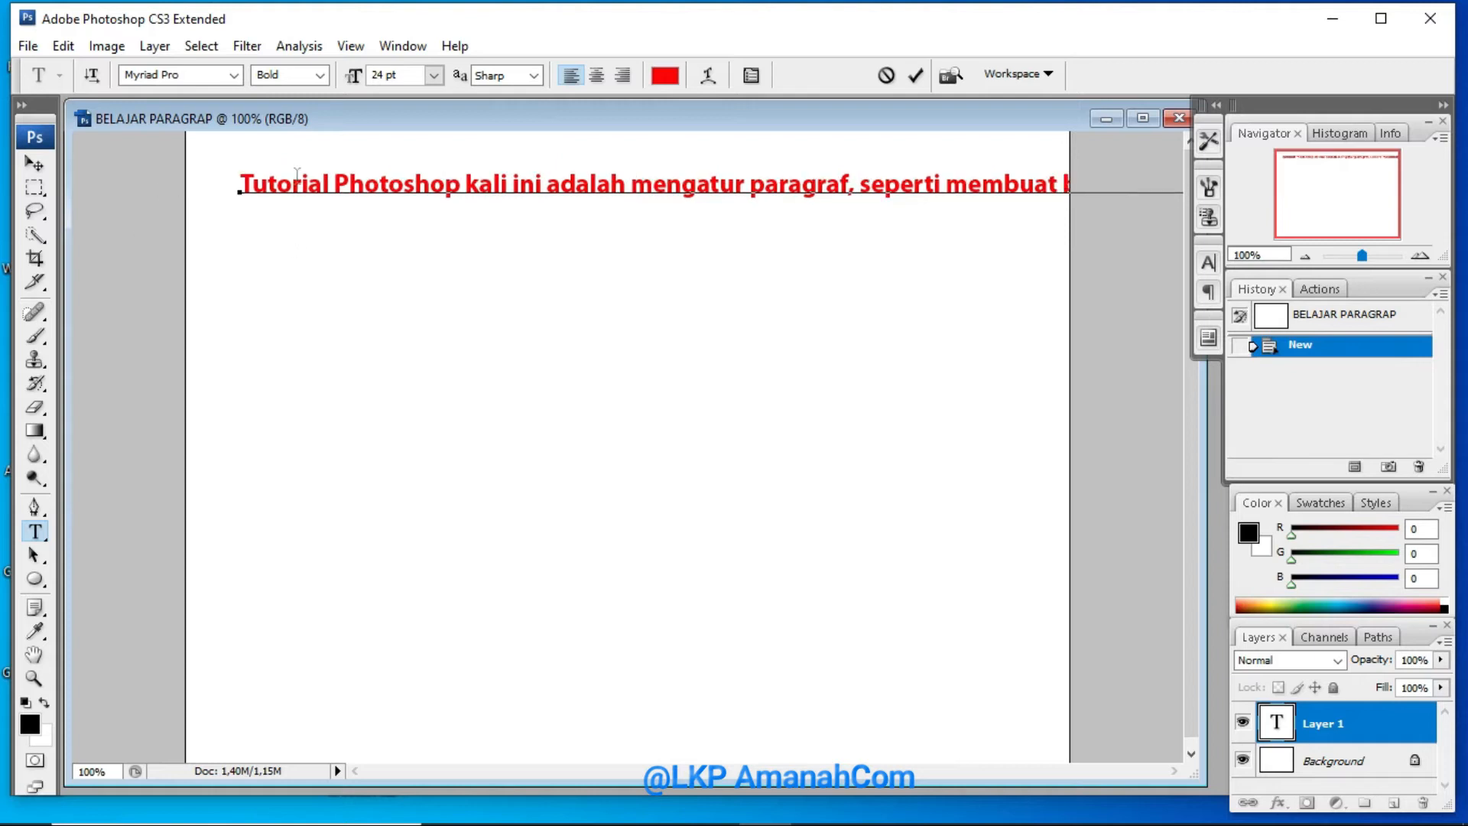
{"action": "left_click", "coordinate": [314, 187]}
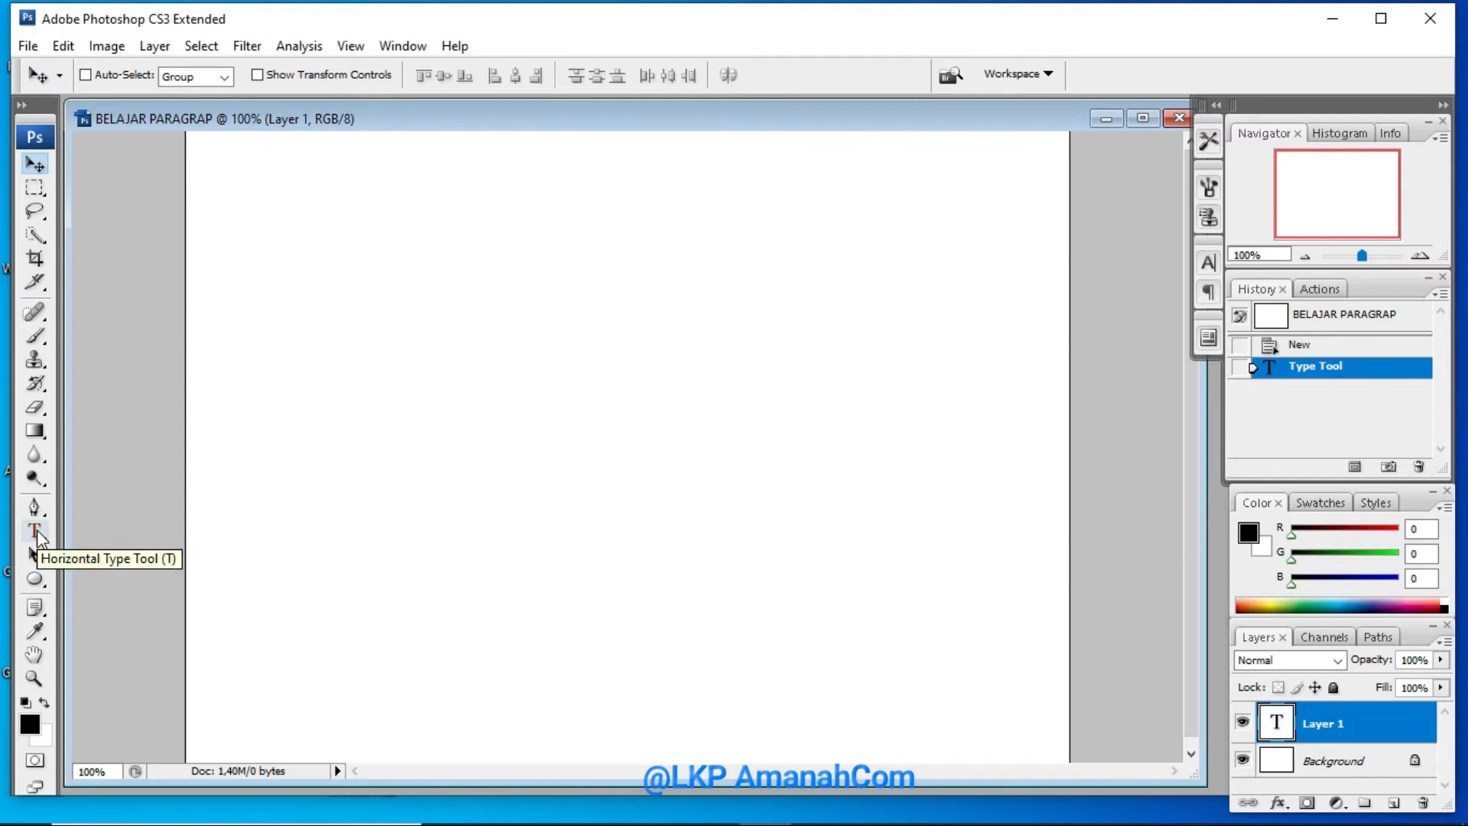
Draw a horizontal type text box covering most of the canvas and paste the copied paragraph into it
{"action": "left_click", "coordinate": [34, 531]}
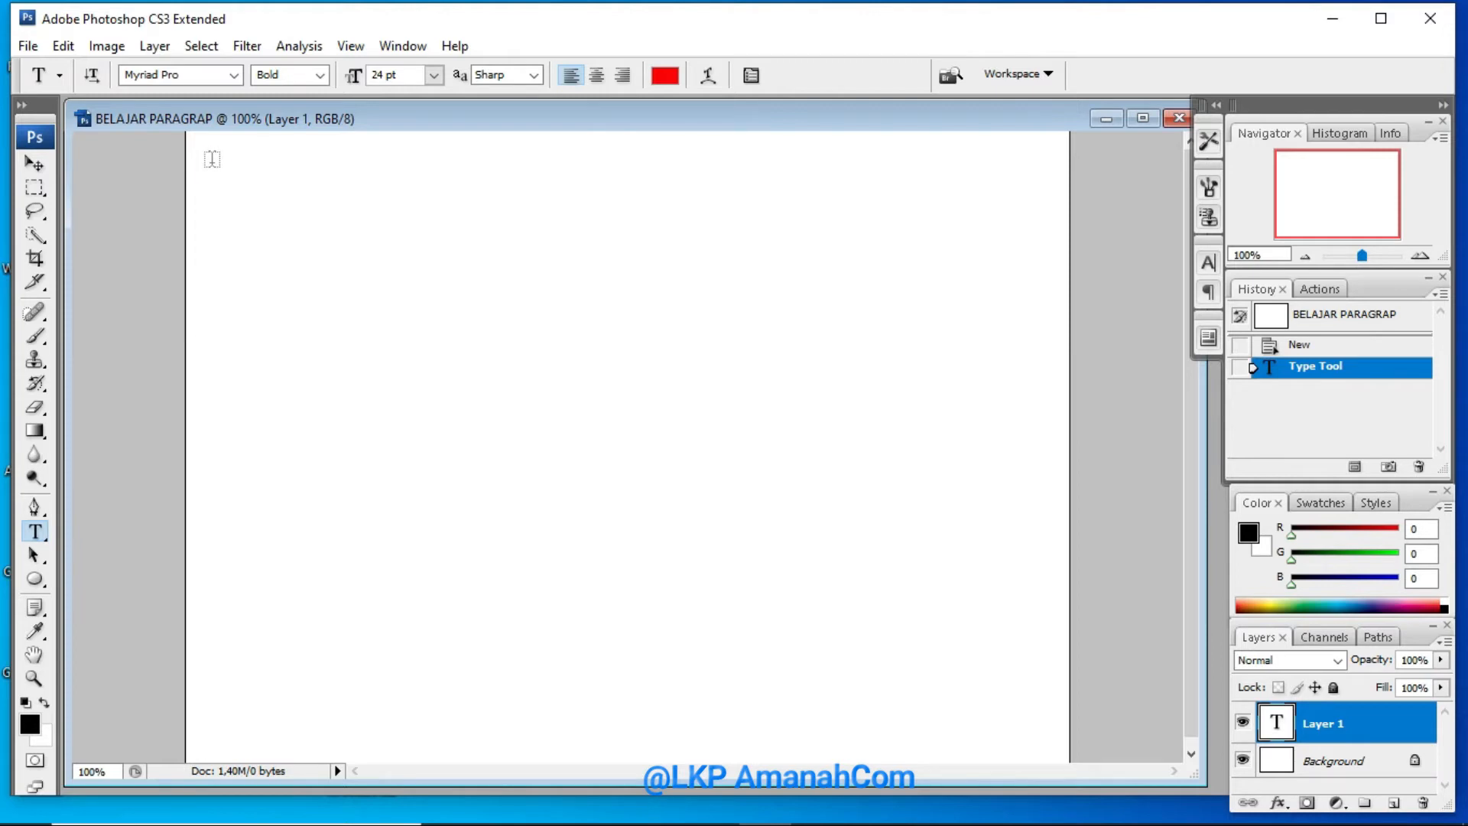
{"action": "left_click_drag", "start_coordinate": [212, 162], "coordinate": [1042, 752]}
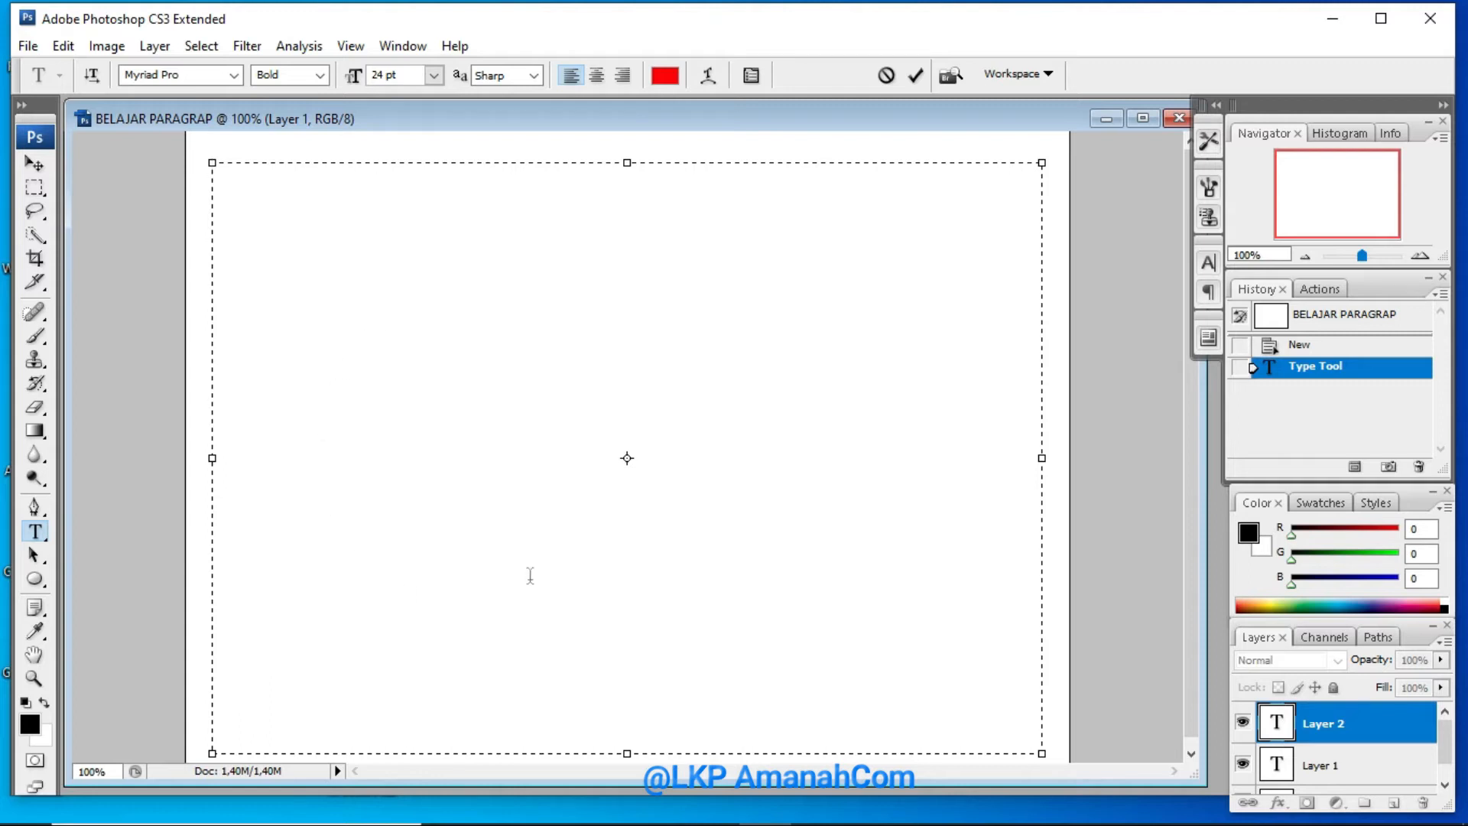
{"action": "right_click", "coordinate": [227, 184]}
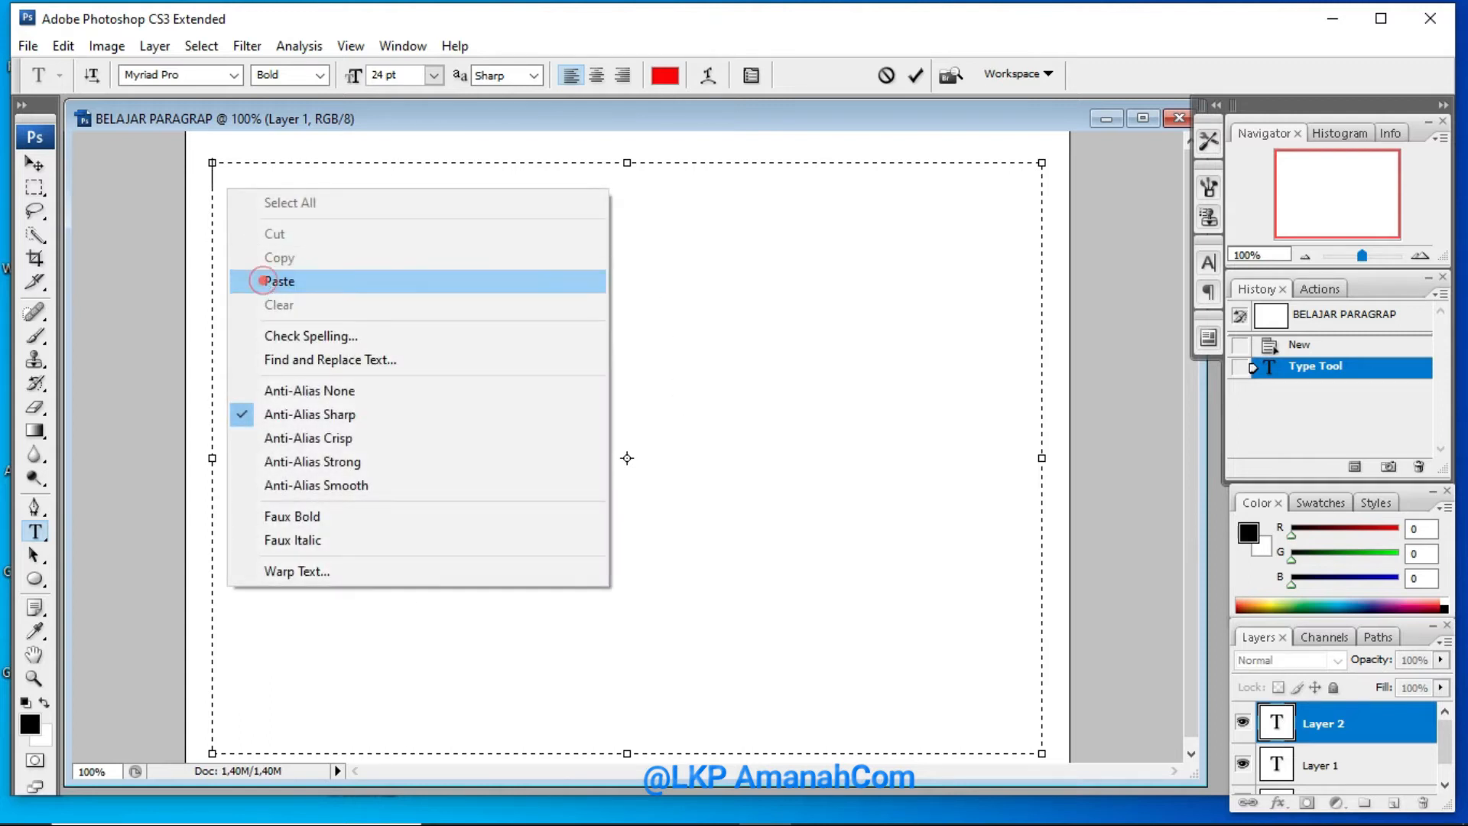
{"action": "left_click", "coordinate": [264, 282]}
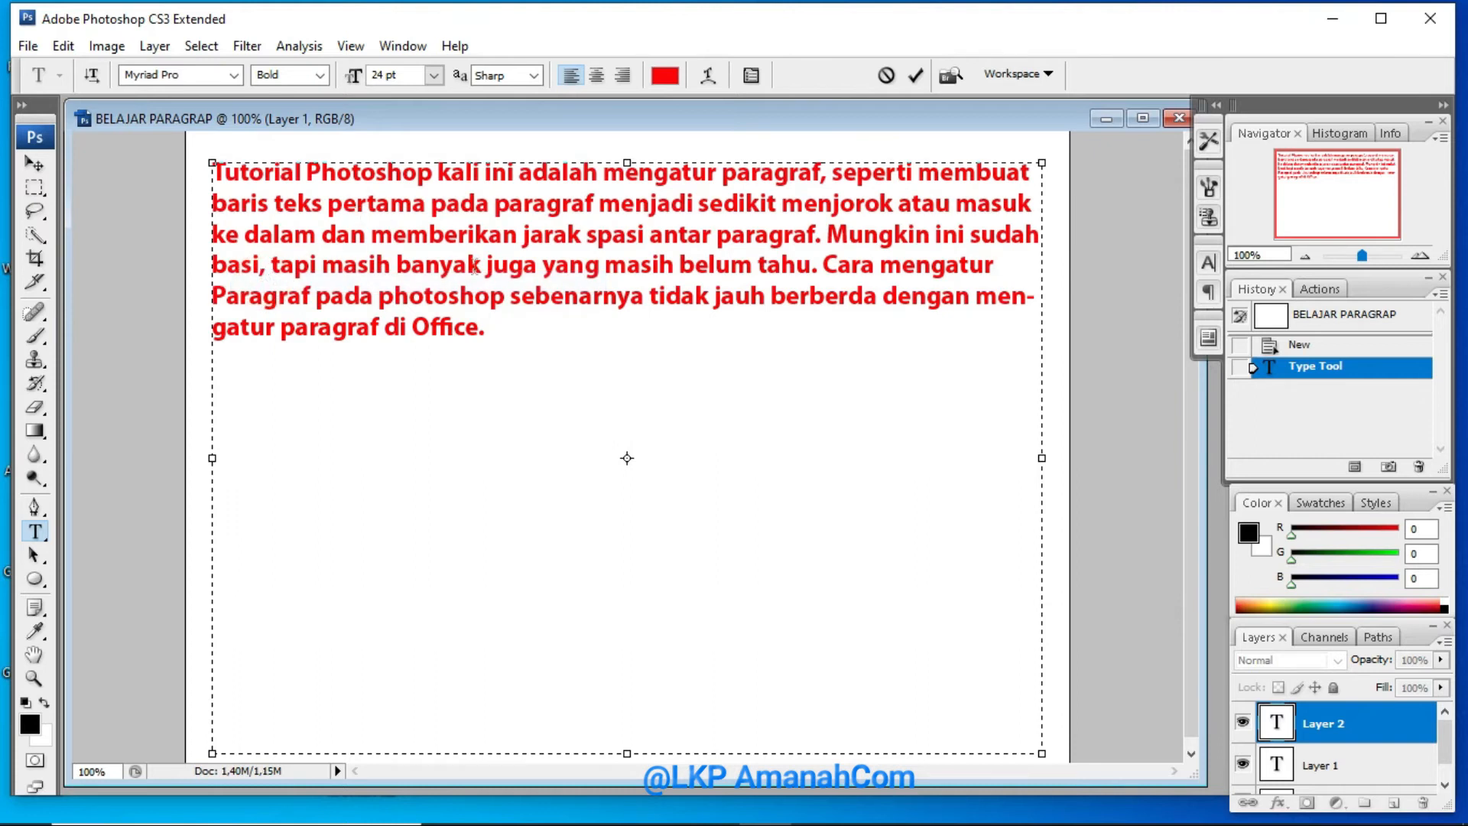
Try the Pristina font on the entire pasted paragraph and settle on Arial
{"action": "left_click_drag", "start_coordinate": [485, 318], "coordinate": [191, 177]}
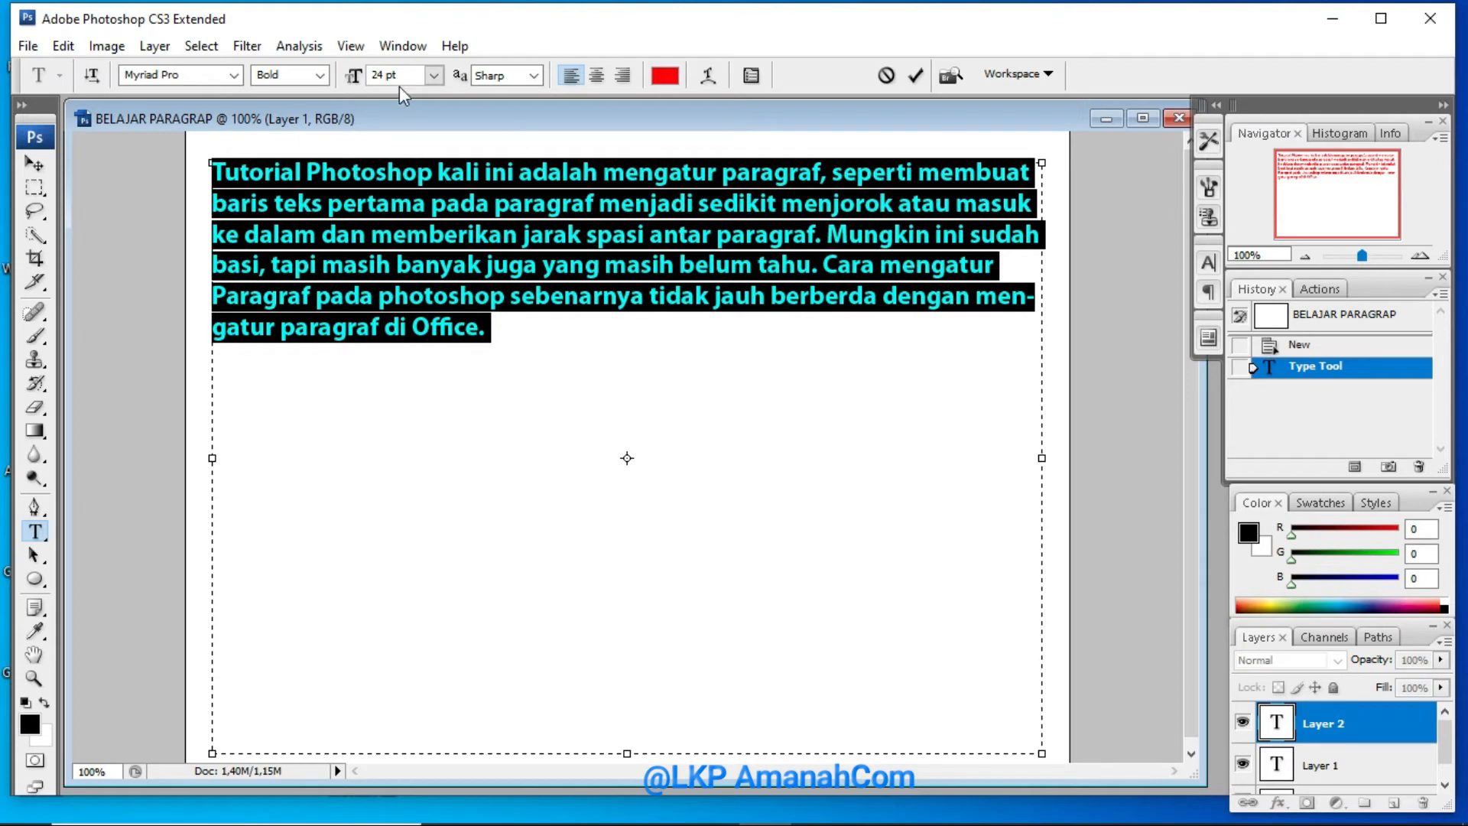
{"action": "left_click", "coordinate": [432, 74]}
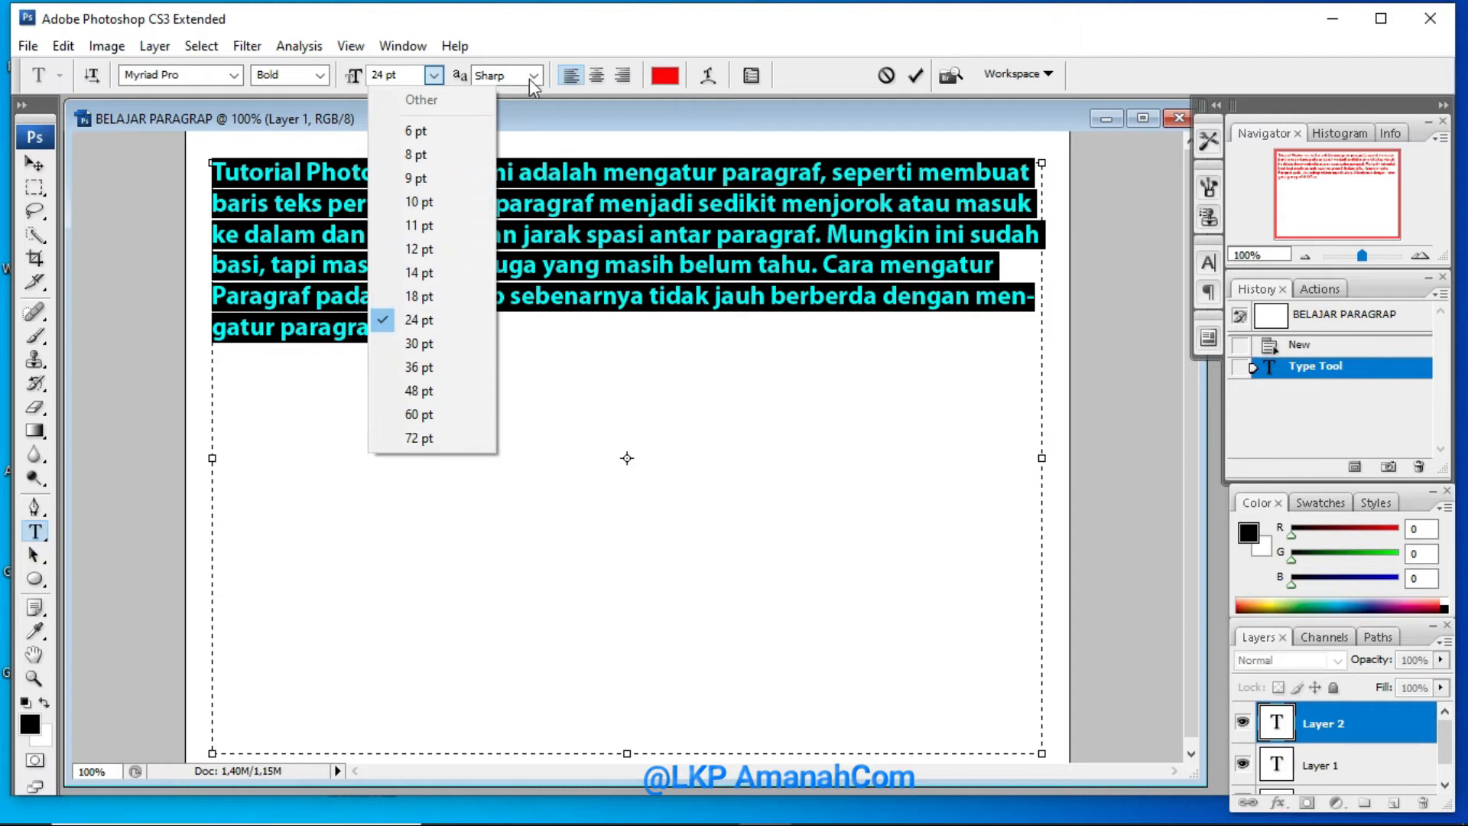
{"action": "left_click", "coordinate": [232, 76]}
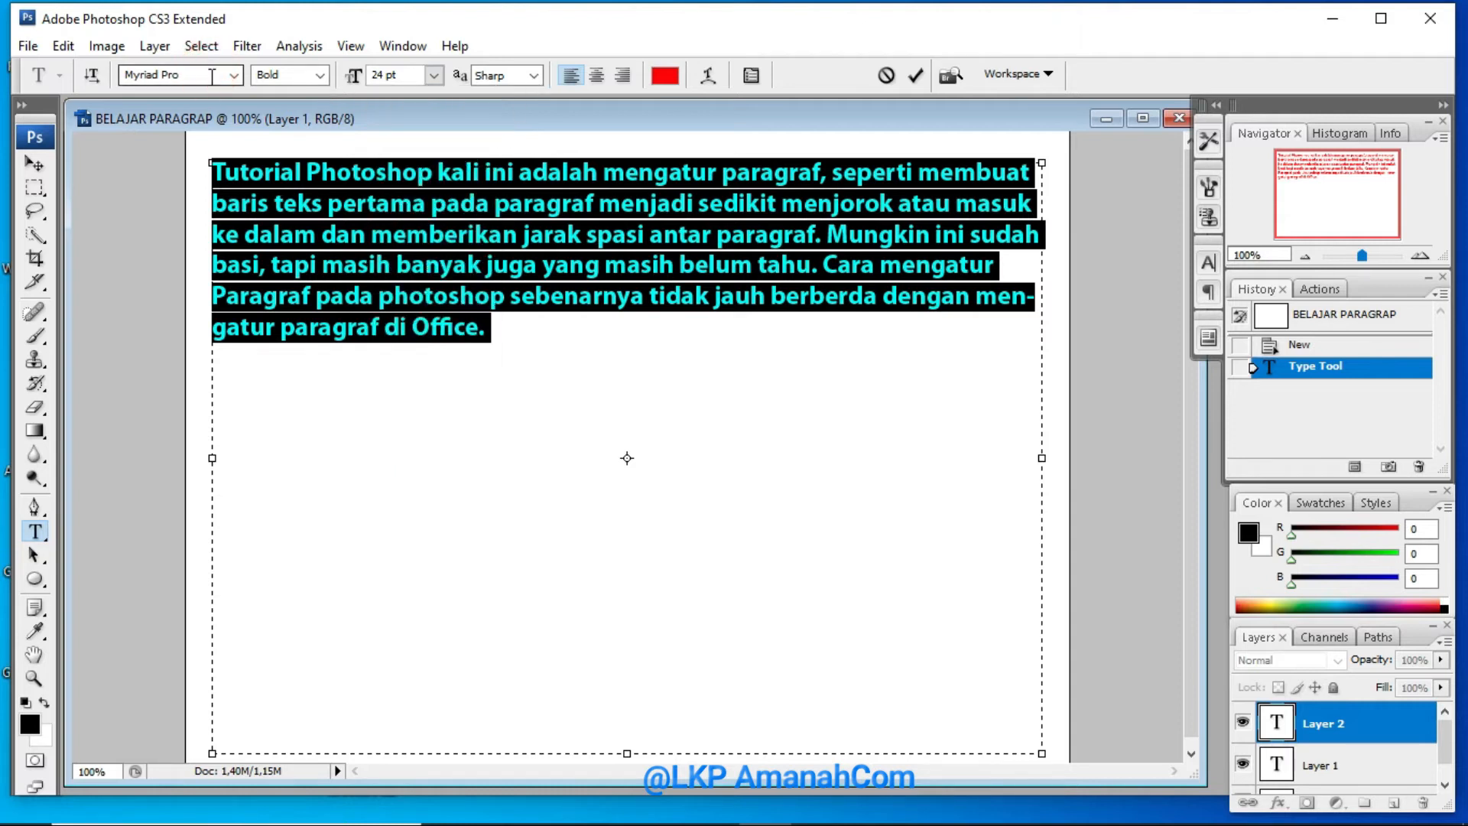
{"action": "left_click", "coordinate": [233, 77]}
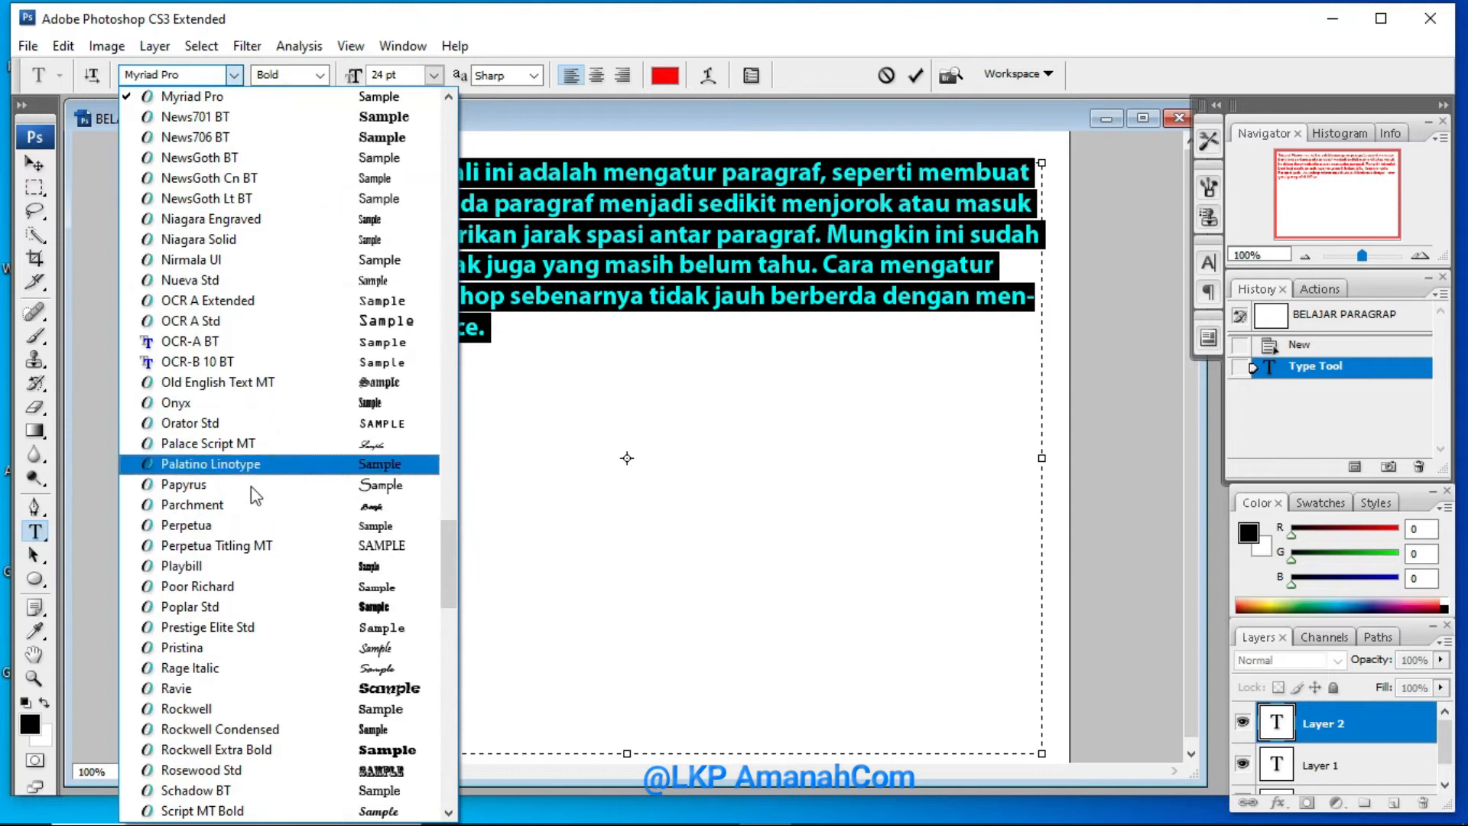
{"action": "left_click", "coordinate": [268, 648]}
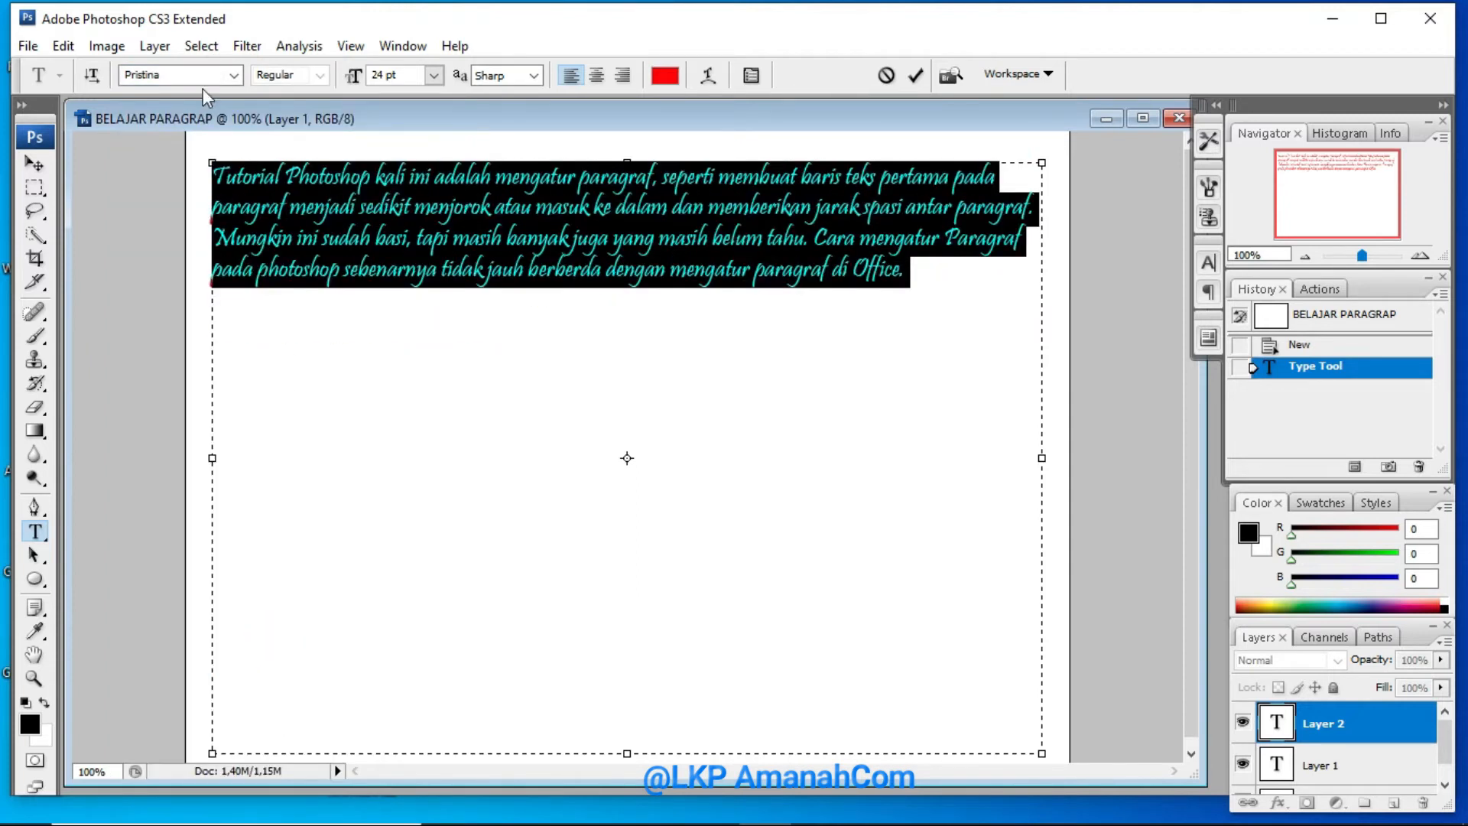
{"action": "left_click", "coordinate": [238, 75]}
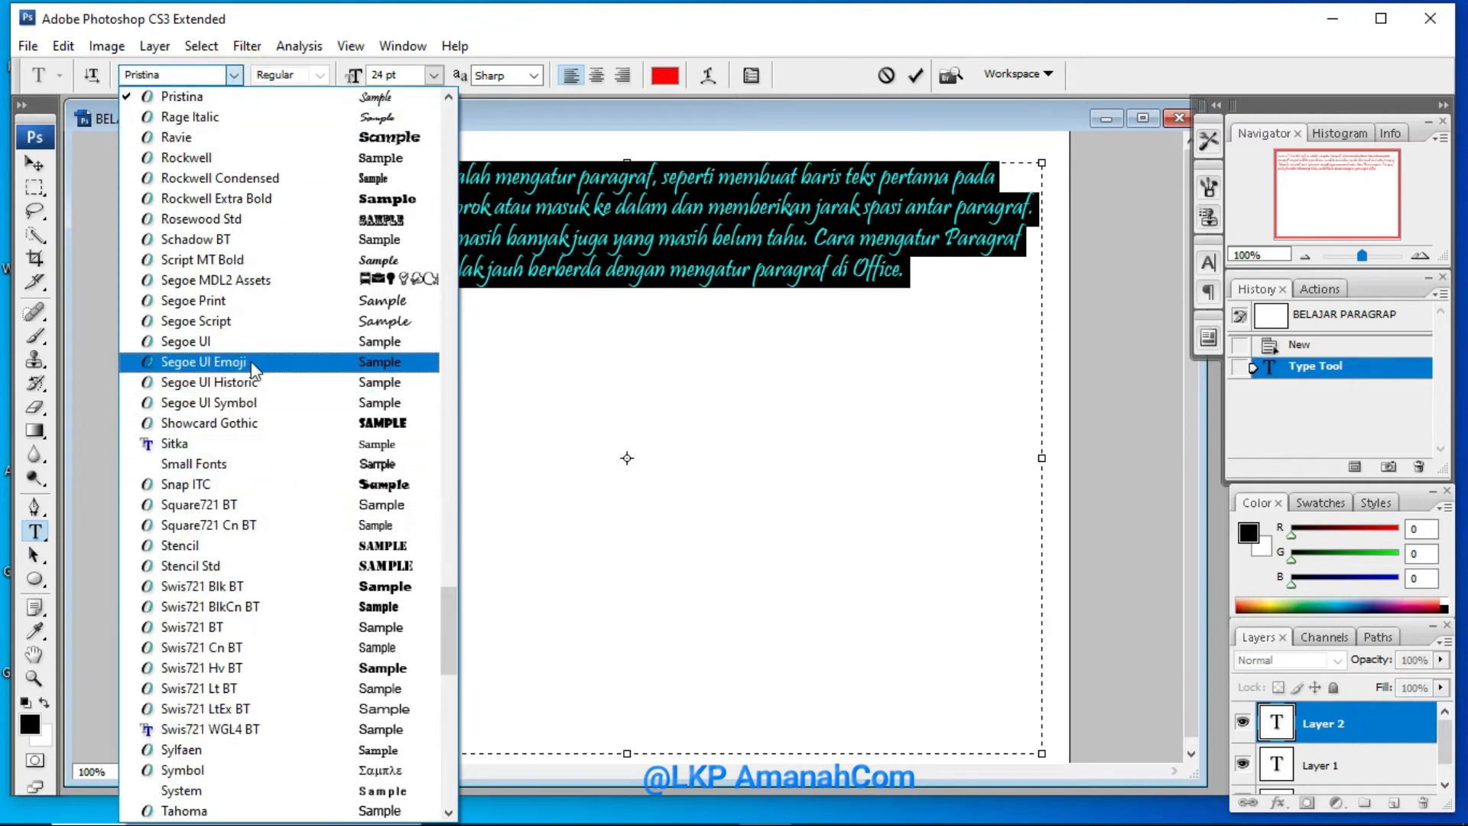
{"action": "left_click", "coordinate": [242, 138]}
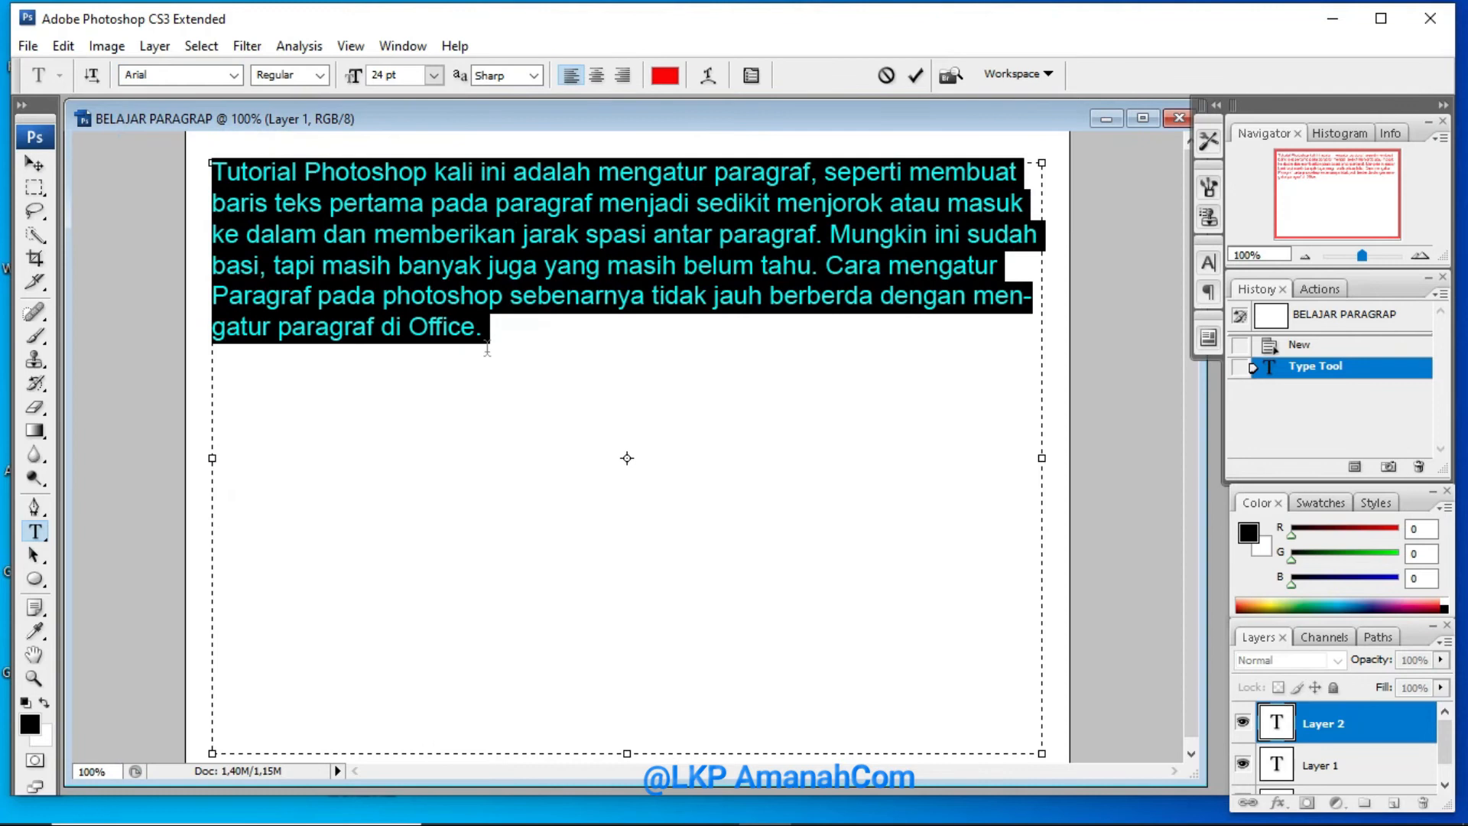
Paste a second copy of the copied paragraph below the first one in the text box
{"action": "left_click", "coordinate": [522, 334]}
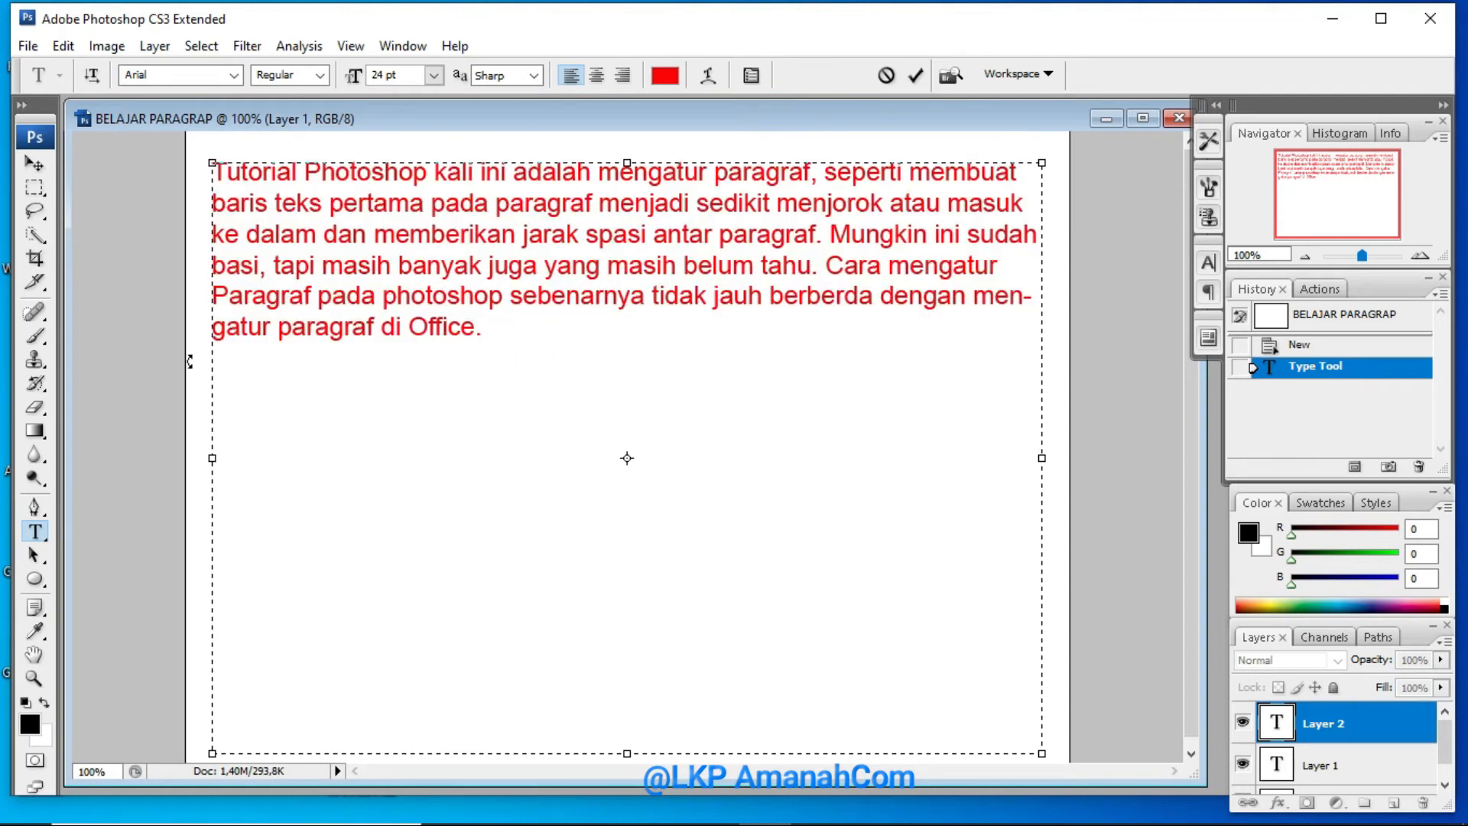
{"action": "right_click", "coordinate": [217, 397]}
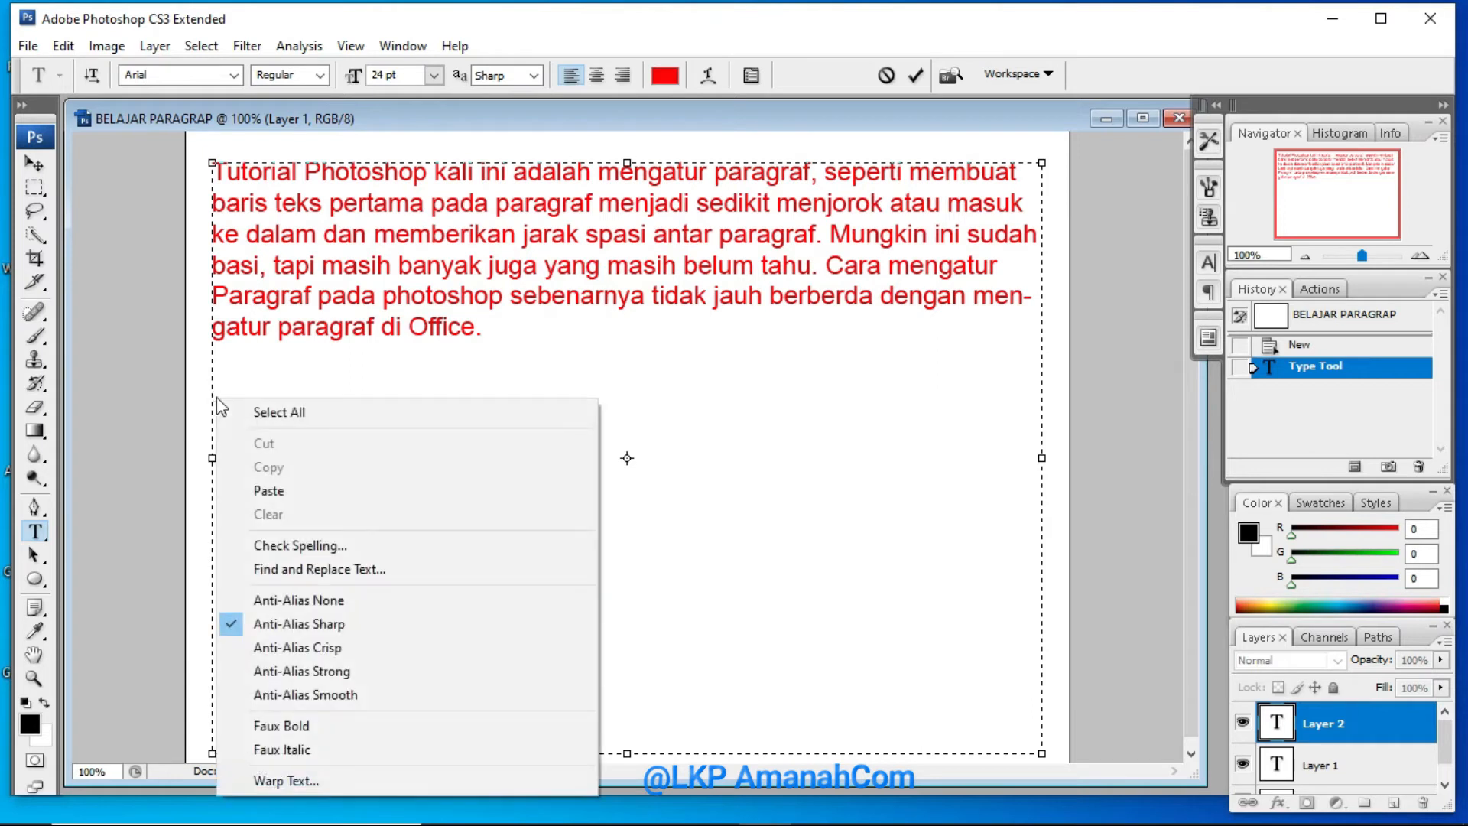
{"action": "left_click", "coordinate": [259, 490]}
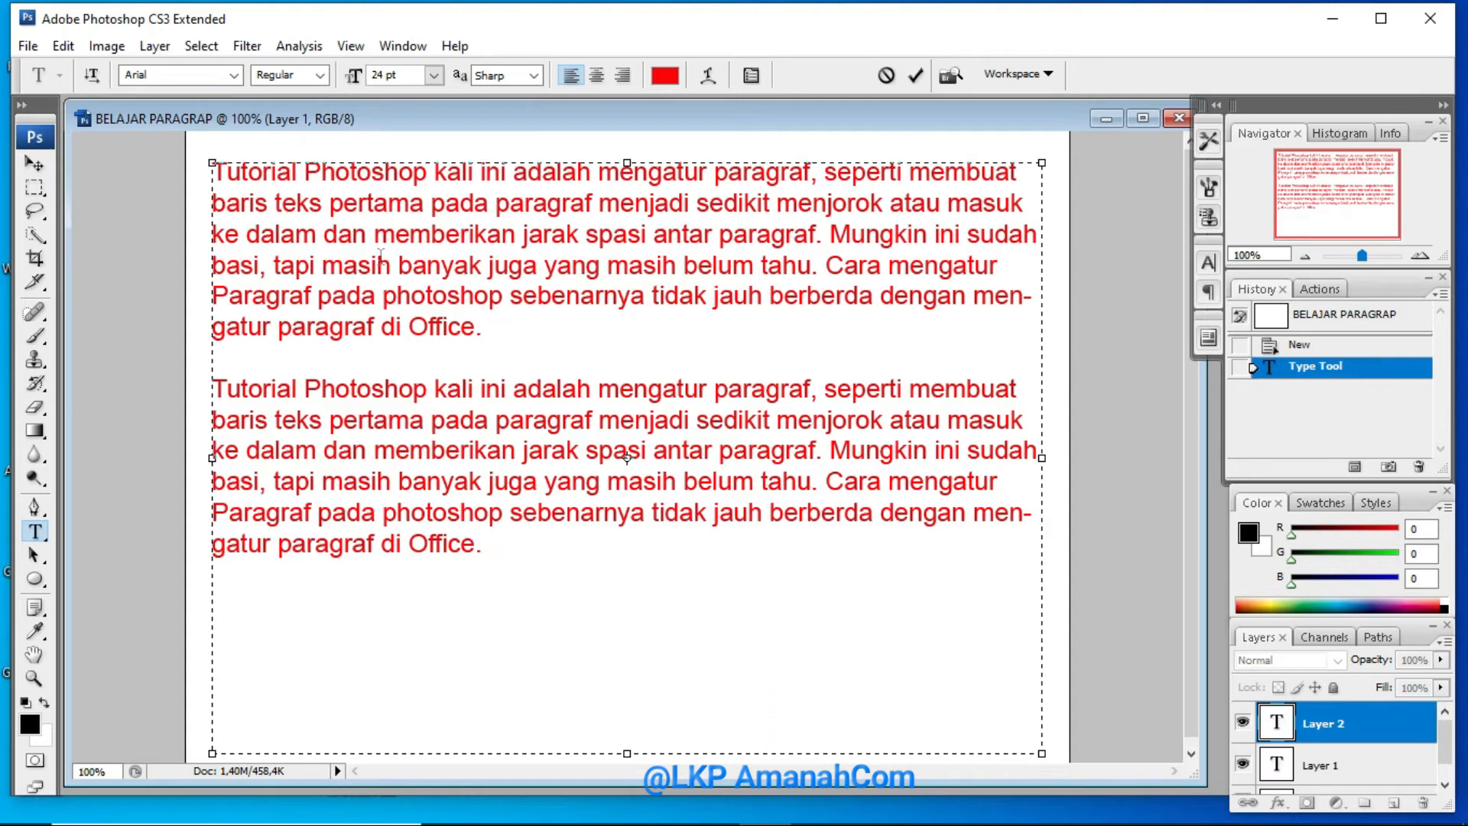
Select the whole first paragraph and display the Paragraph settings for it
{"action": "left_click", "coordinate": [401, 51]}
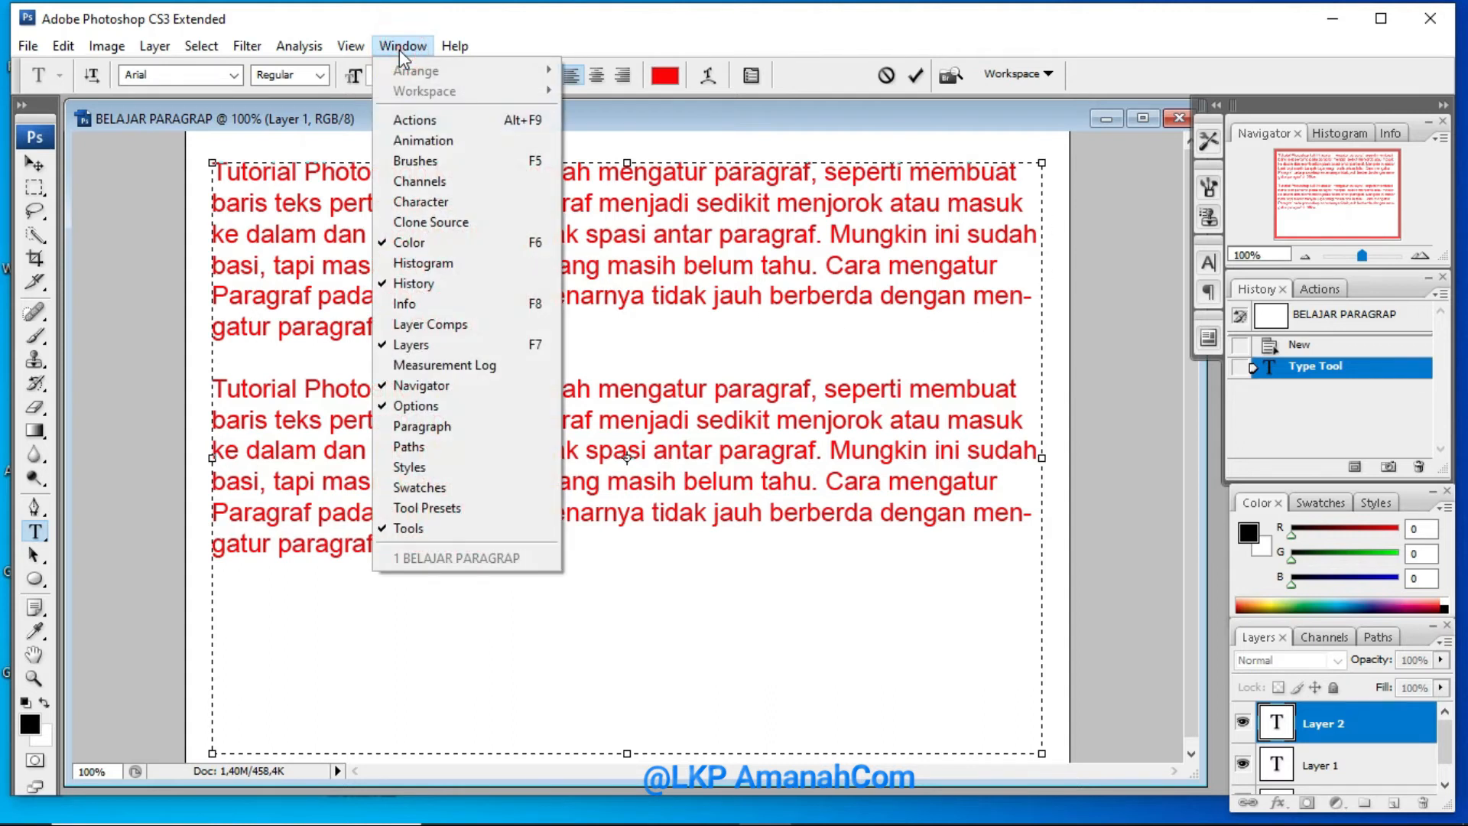
{"action": "left_click", "coordinate": [310, 181]}
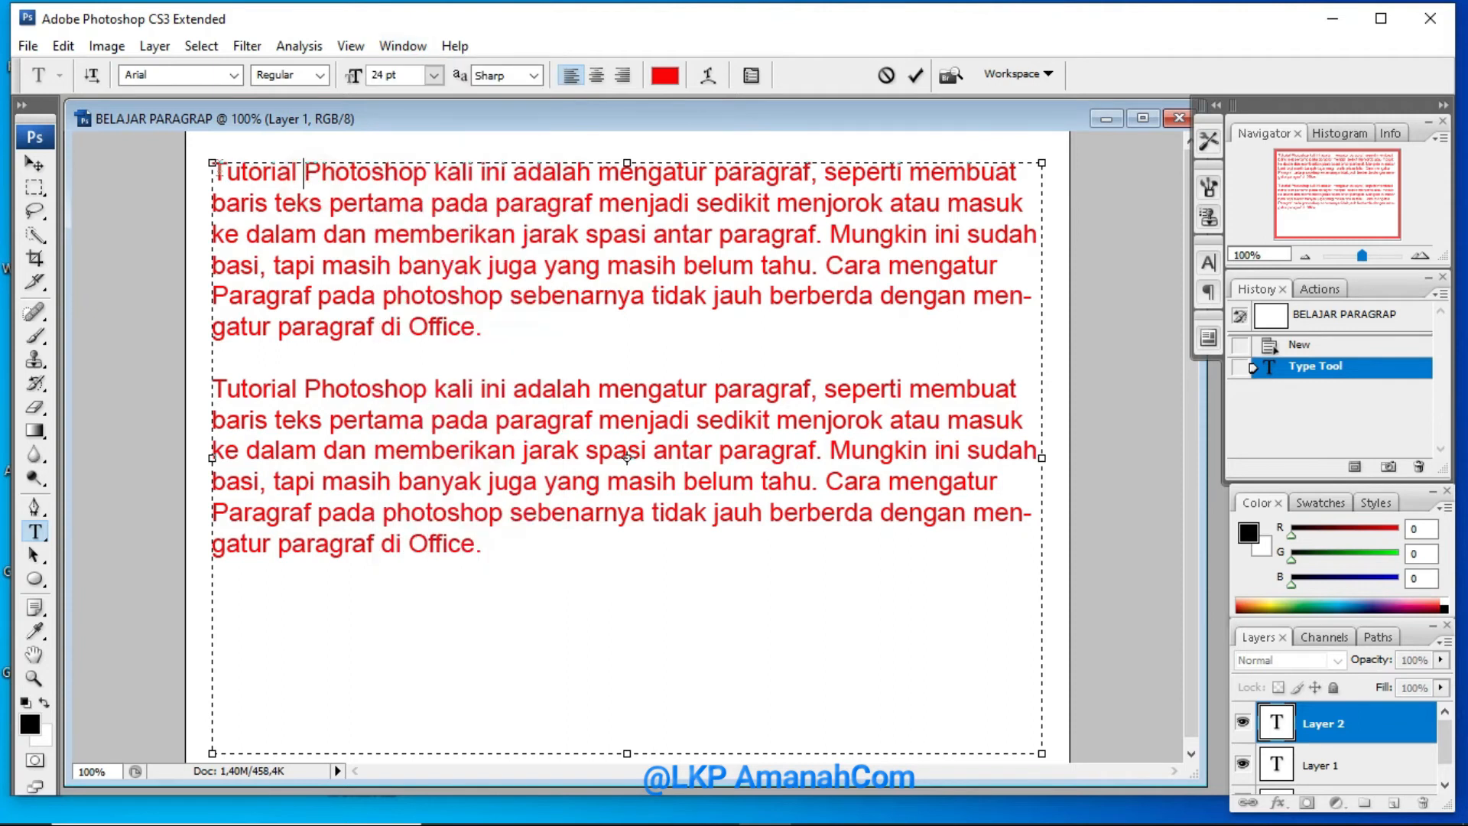
{"action": "left_click_drag", "start_coordinate": [216, 170], "coordinate": [482, 325]}
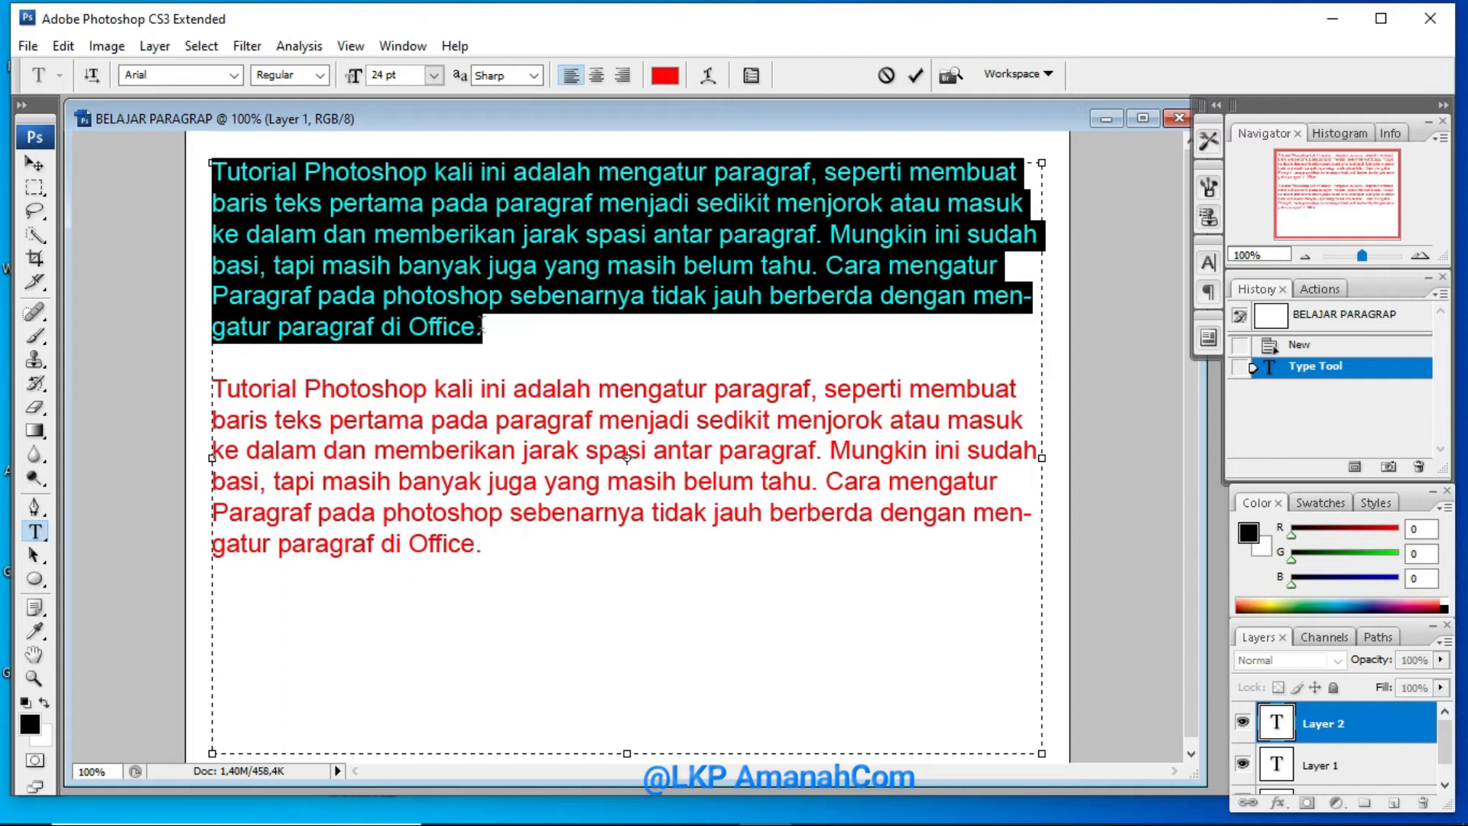
{"action": "left_click", "coordinate": [405, 47]}
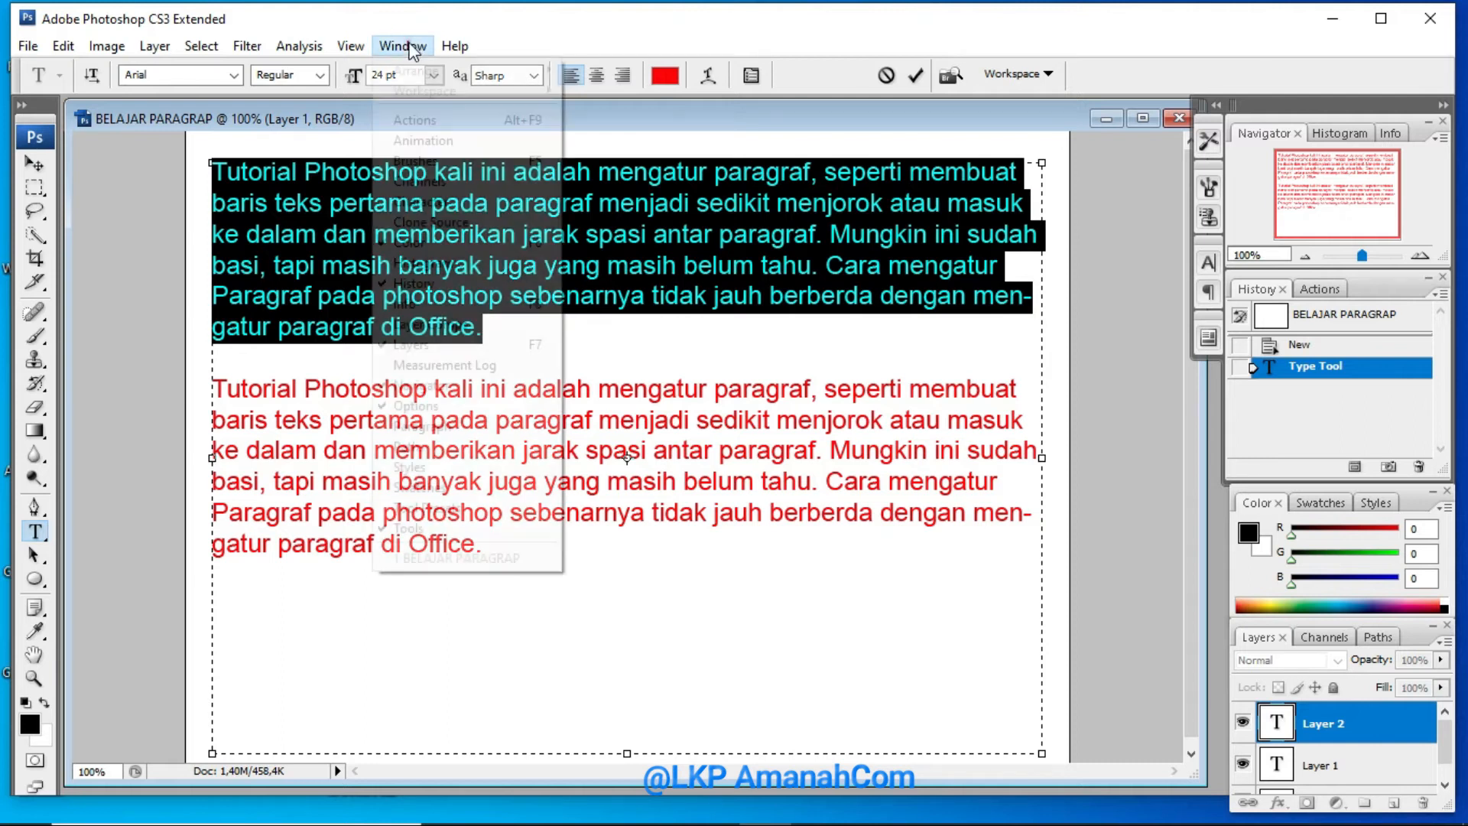
{"action": "left_click", "coordinate": [421, 426]}
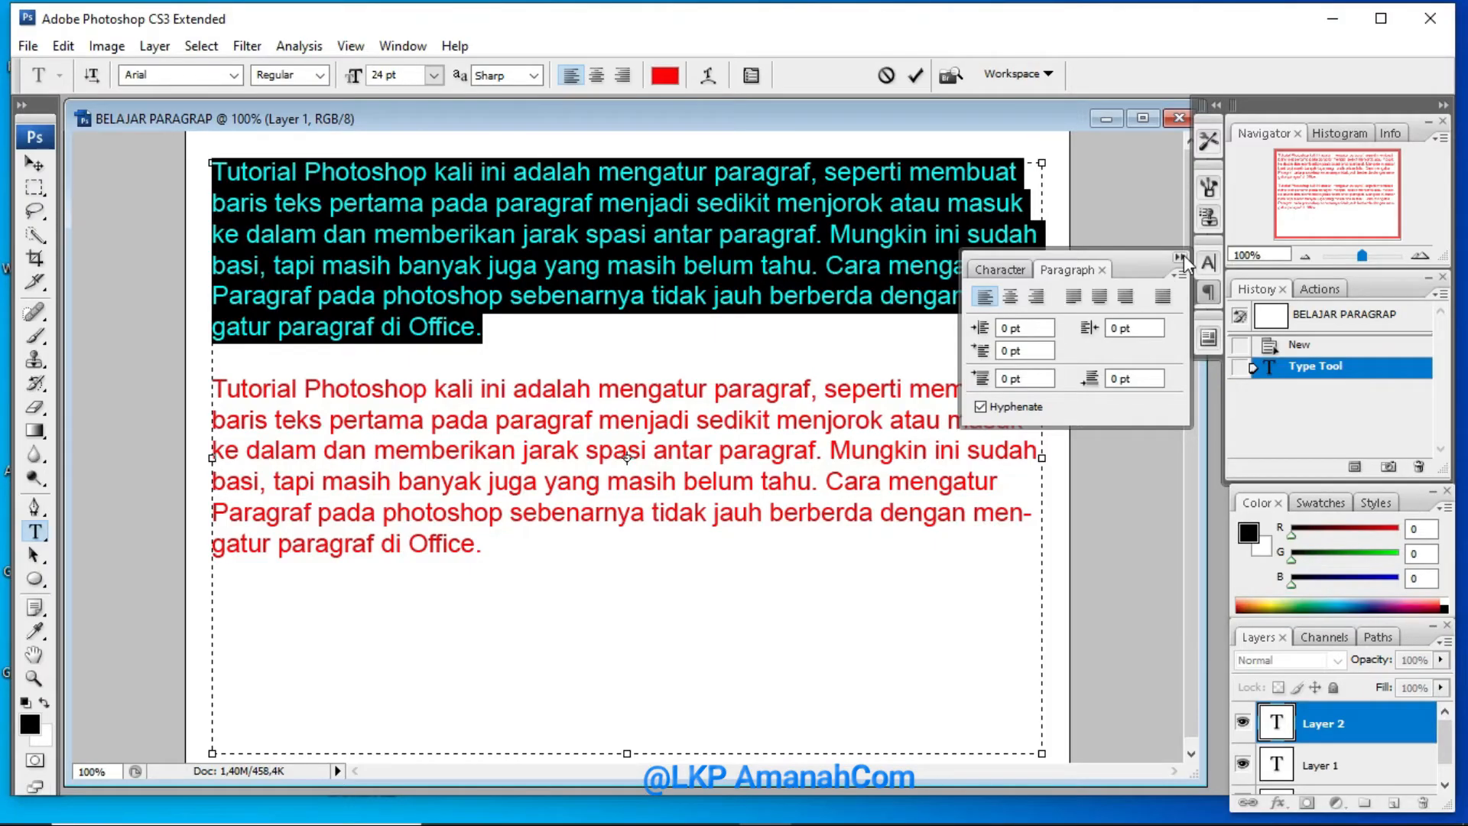
{"action": "left_click", "coordinate": [1019, 173]}
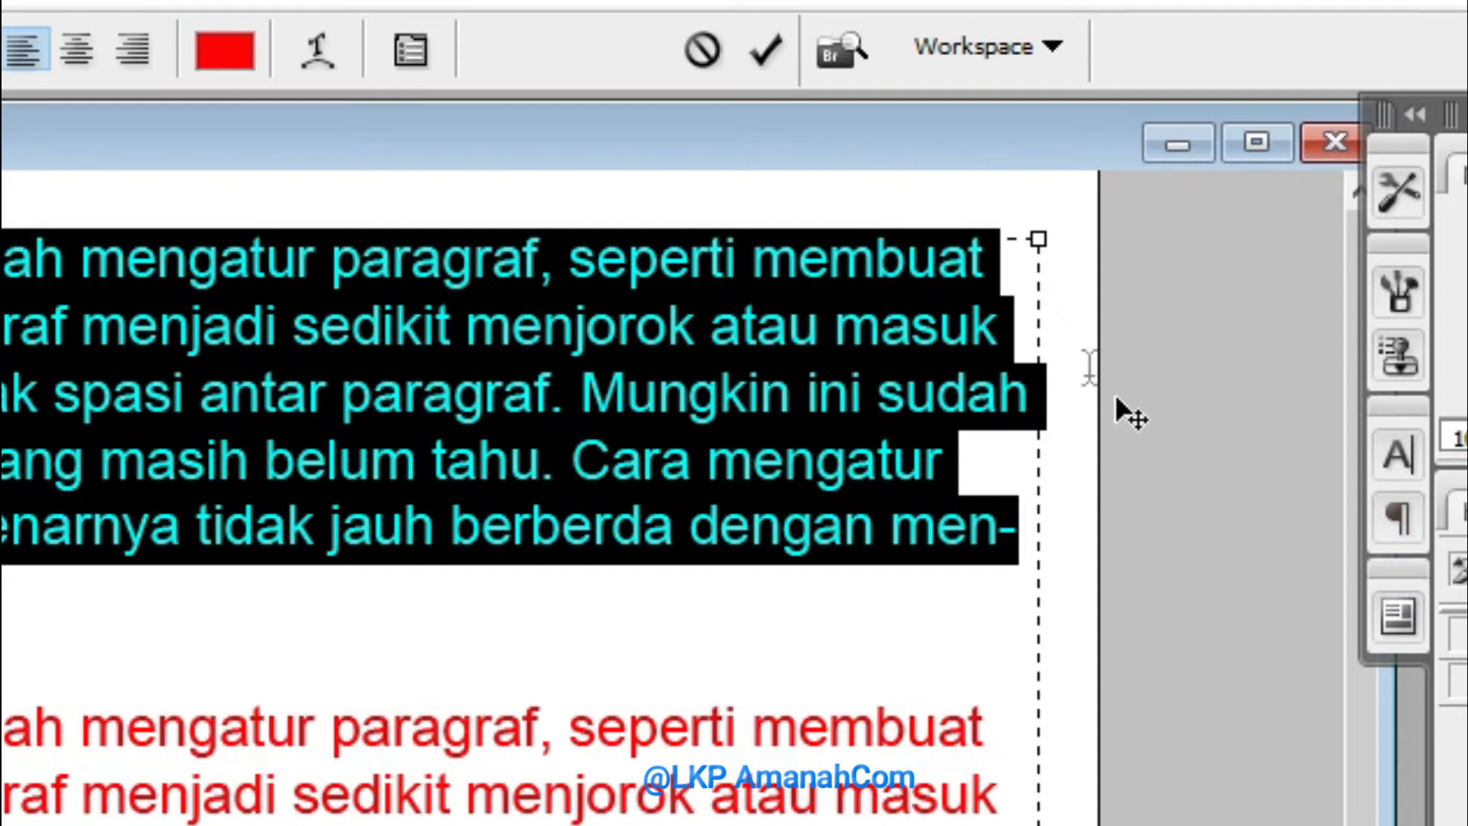
{"action": "left_click", "coordinate": [1412, 515]}
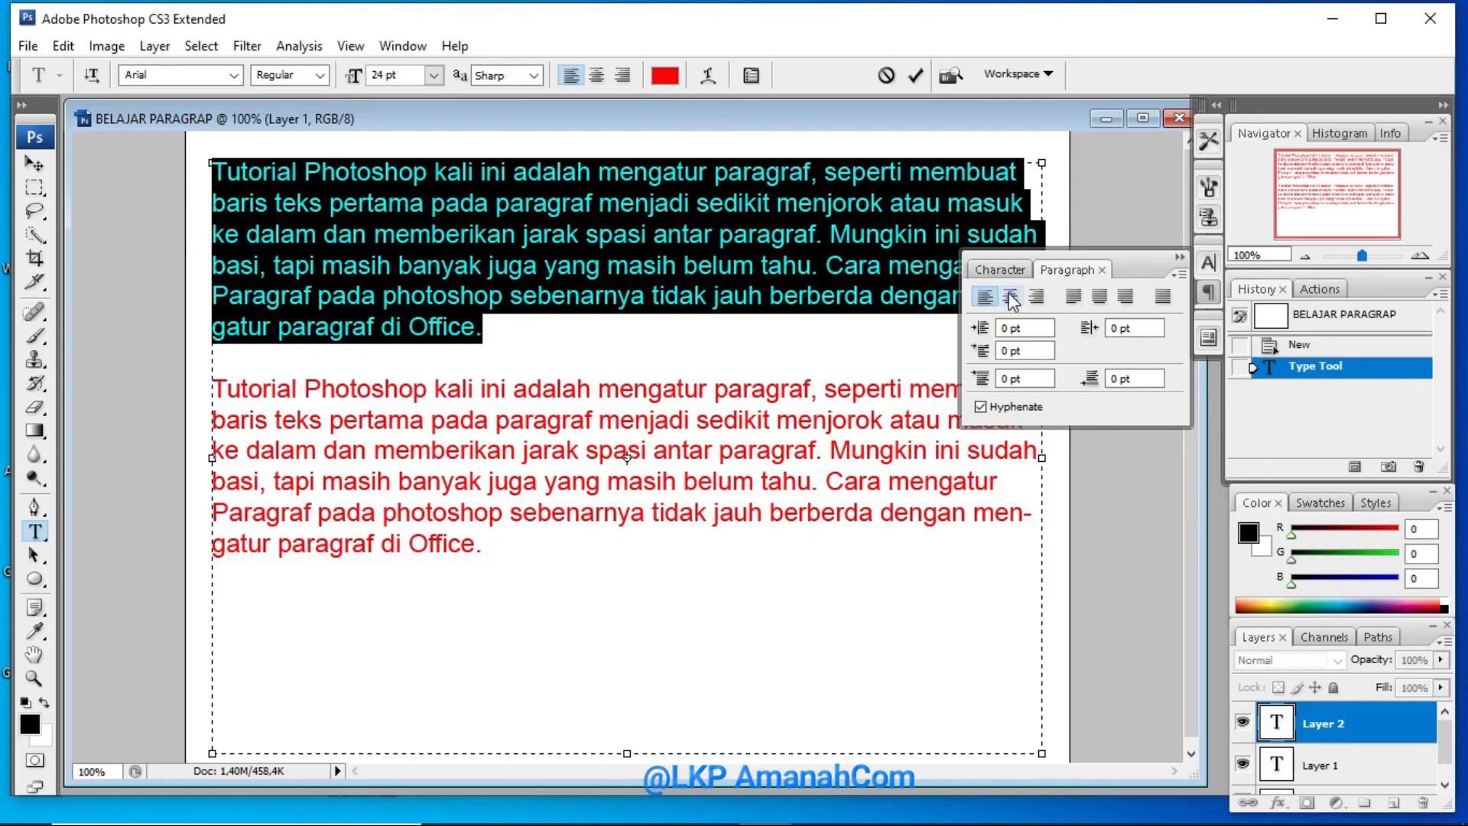
Try the center, right, justify last left, justify last centered, justify last right and justify all alignments on the first paragraph
{"action": "left_click", "coordinate": [970, 526]}
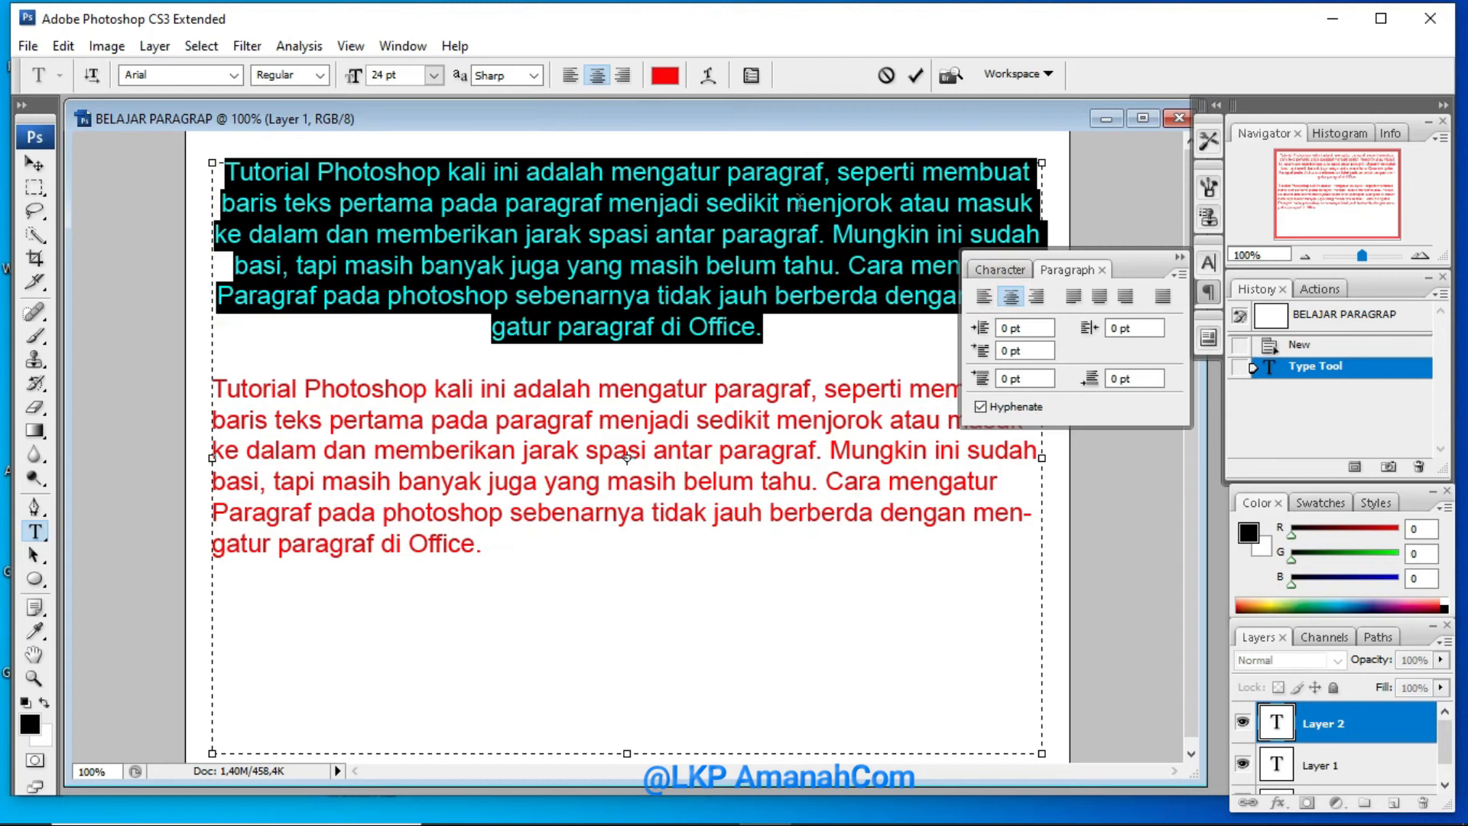
{"action": "left_click", "coordinate": [1038, 298]}
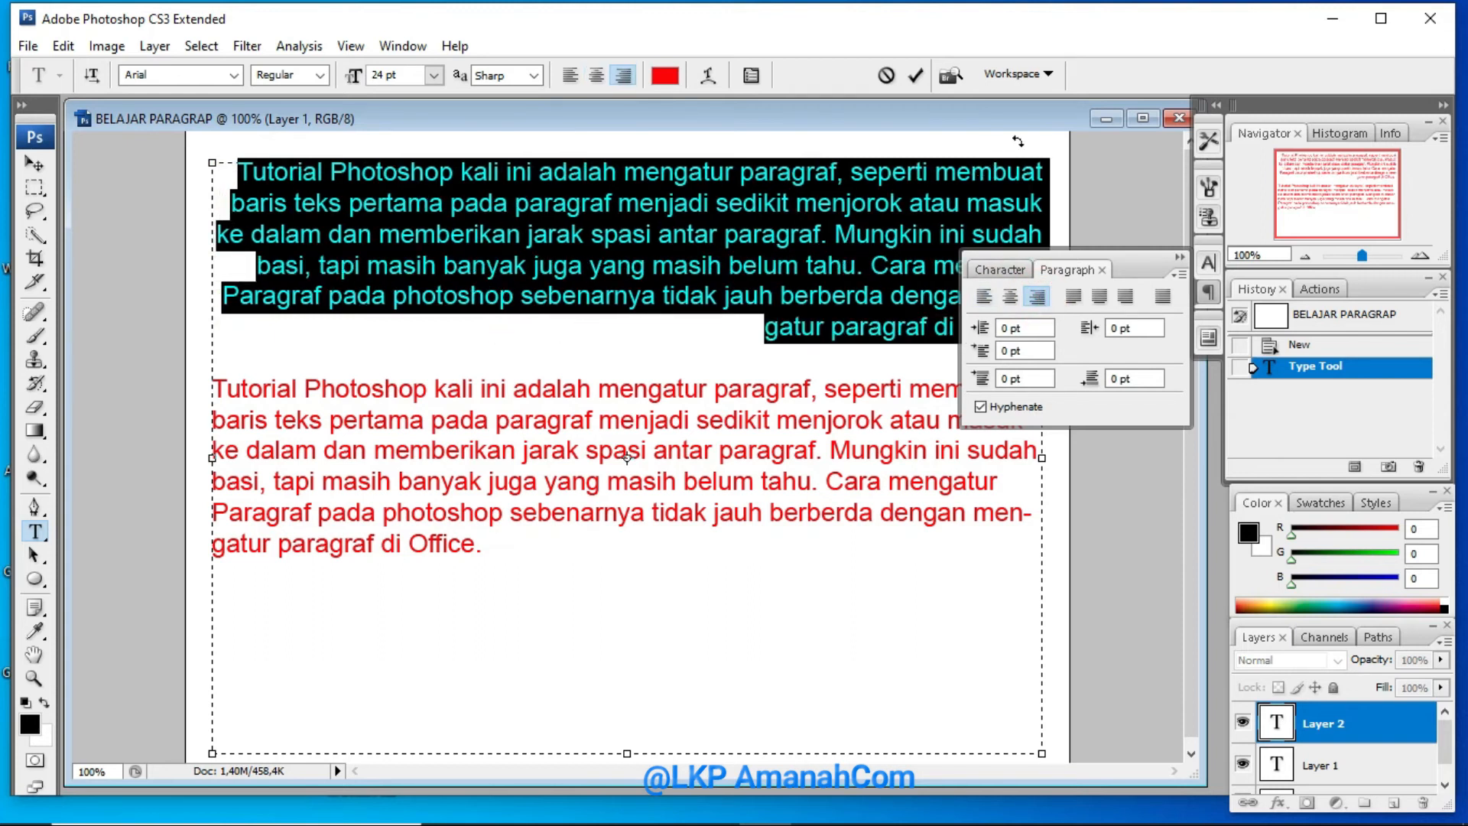
{"action": "left_click", "coordinate": [1077, 303]}
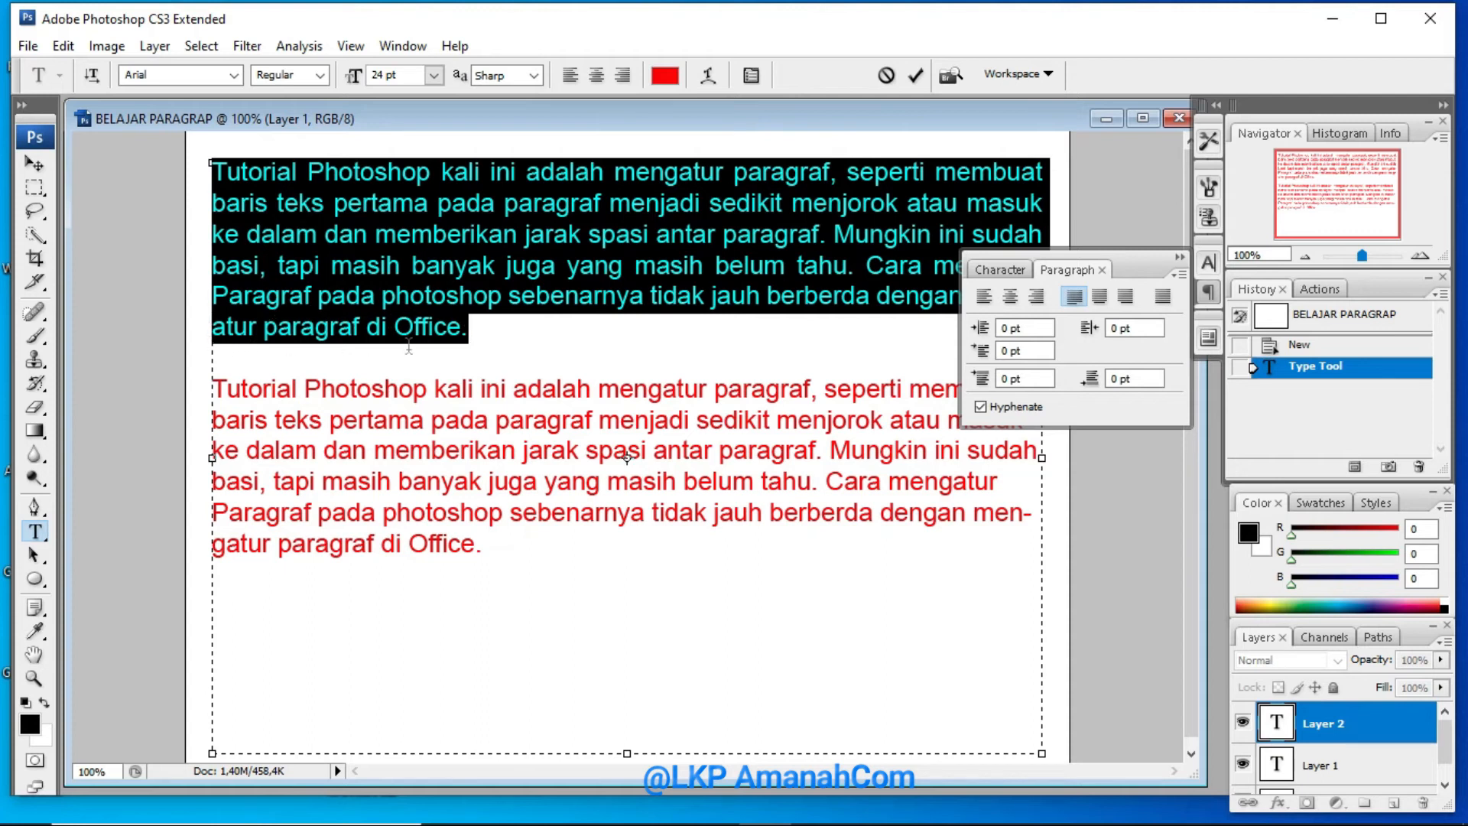
{"action": "left_click", "coordinate": [1100, 298]}
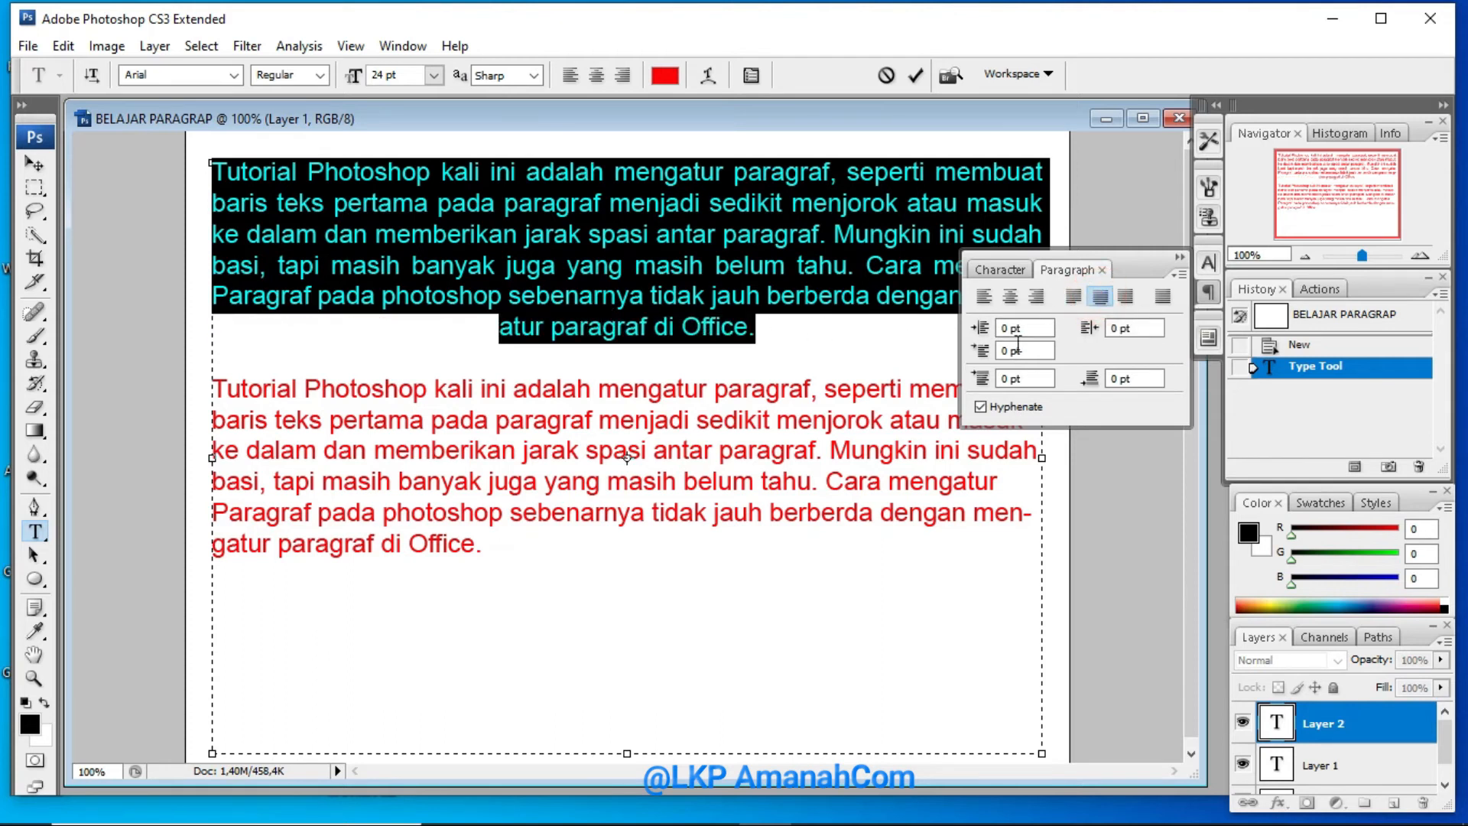
{"action": "left_click", "coordinate": [1128, 299]}
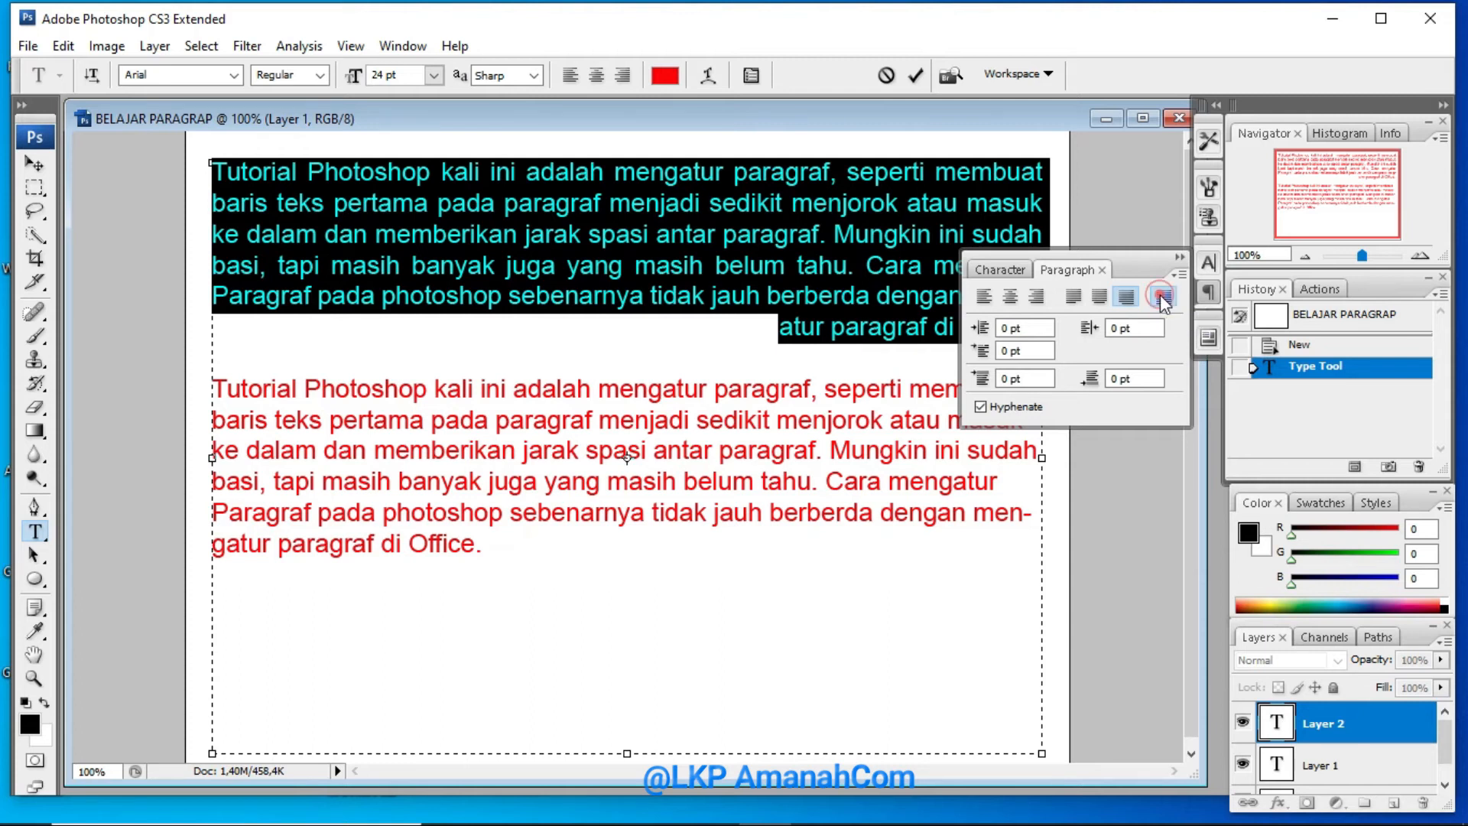
{"action": "left_click", "coordinate": [1163, 298]}
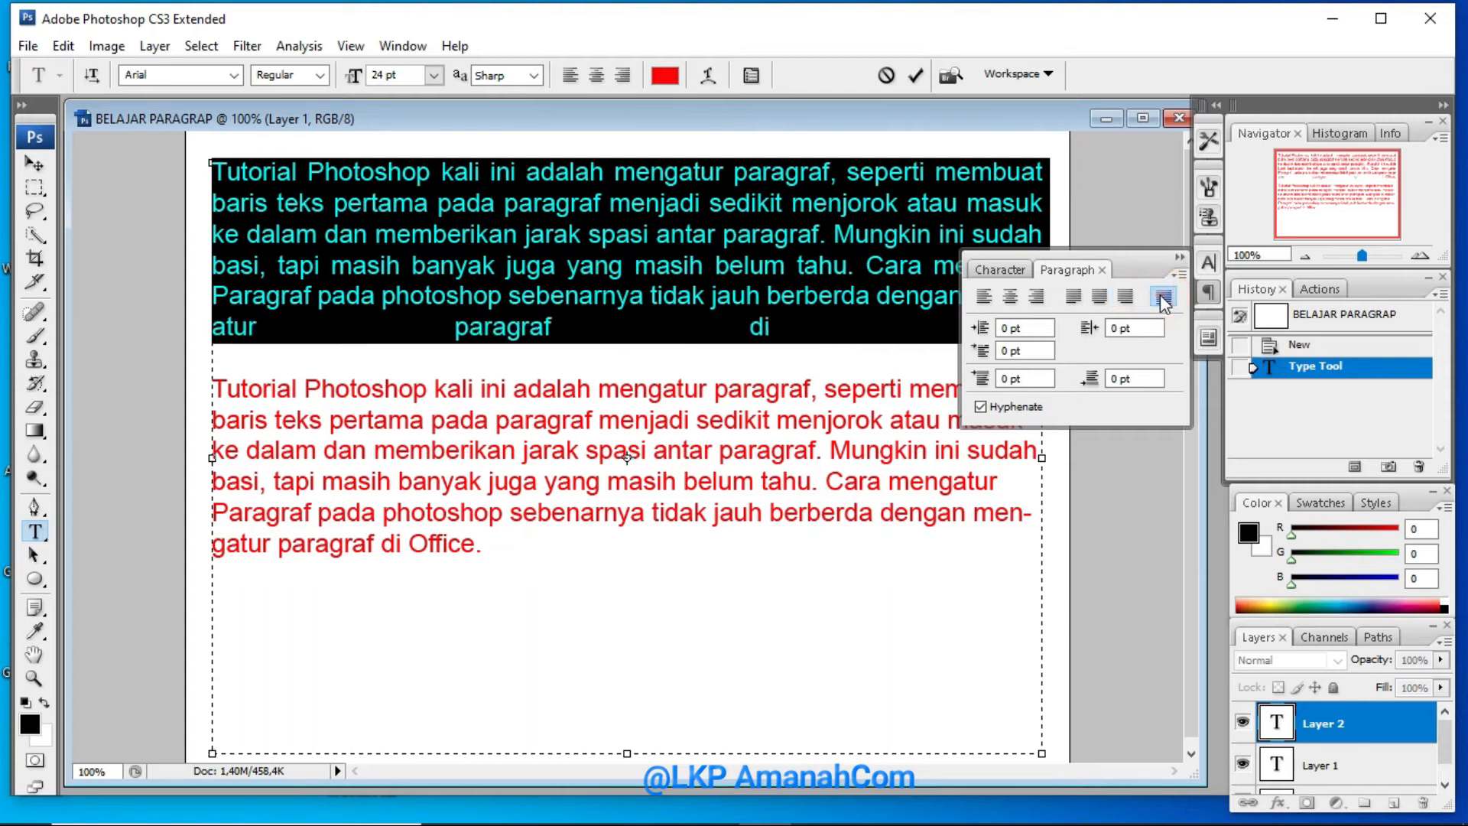
Align the first paragraph with Justify last left
{"action": "left_click", "coordinate": [1180, 257]}
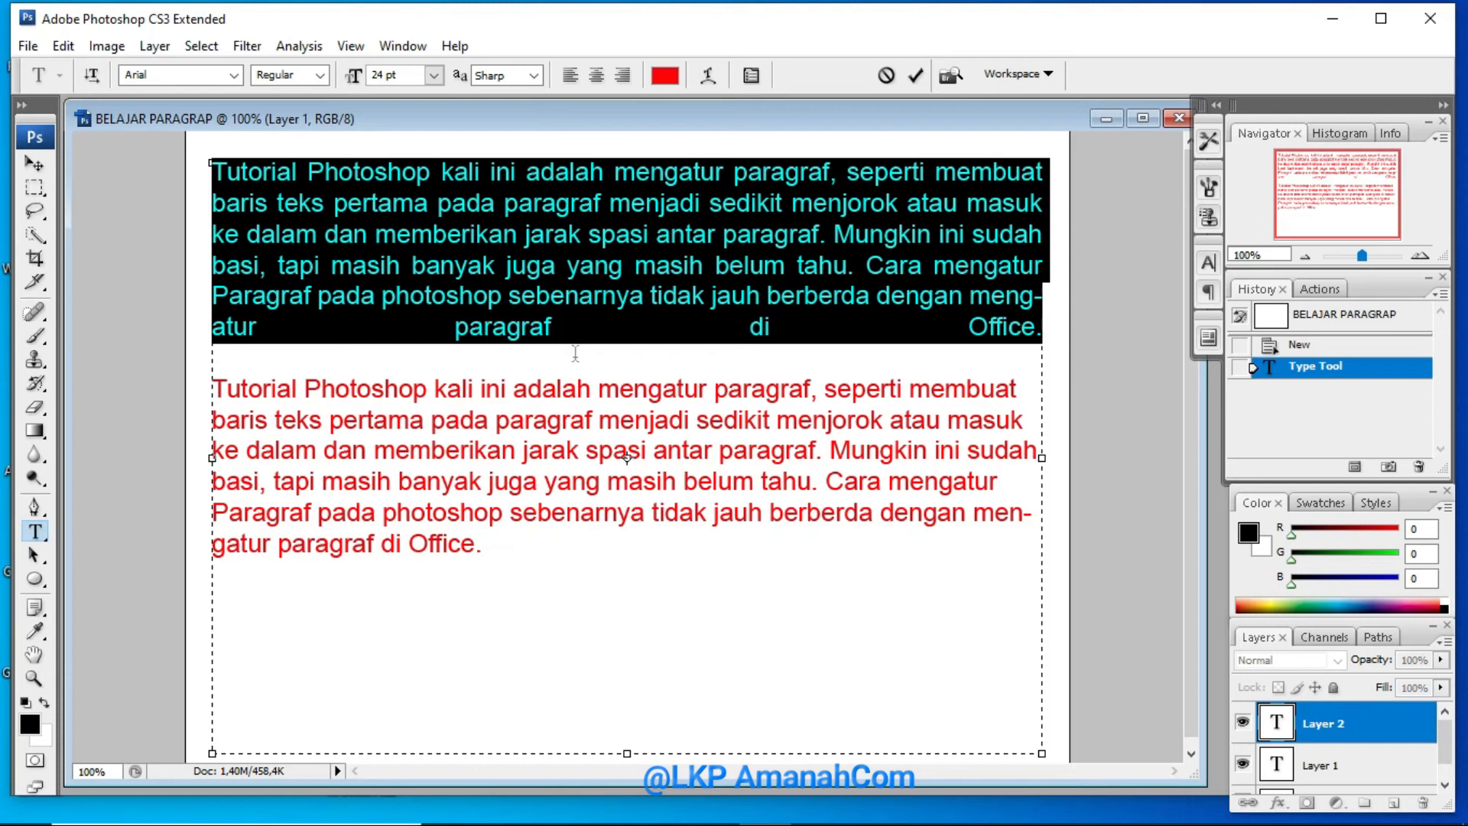
{"action": "left_click", "coordinate": [1209, 293]}
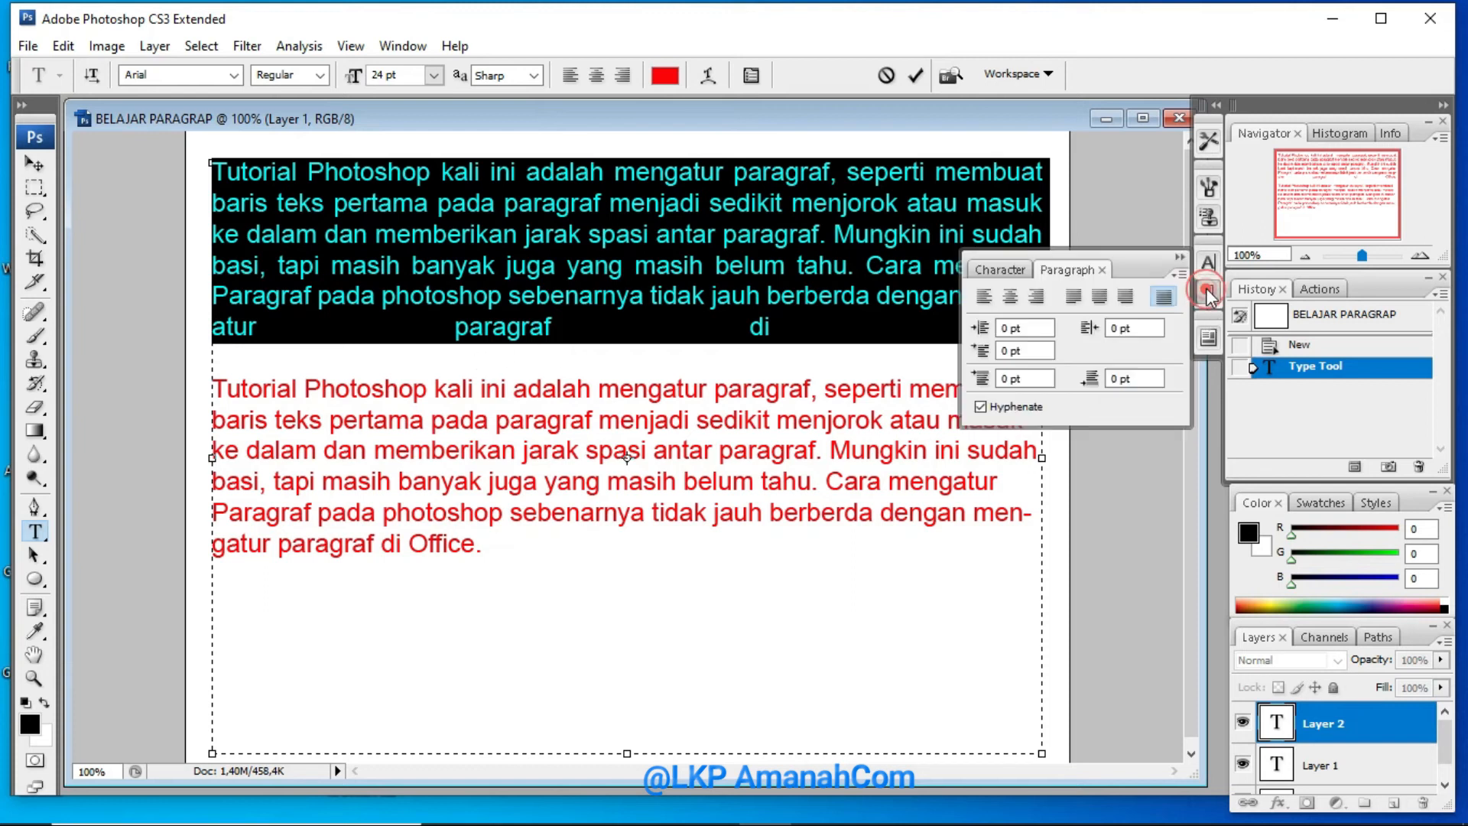
{"action": "left_click", "coordinate": [1075, 298]}
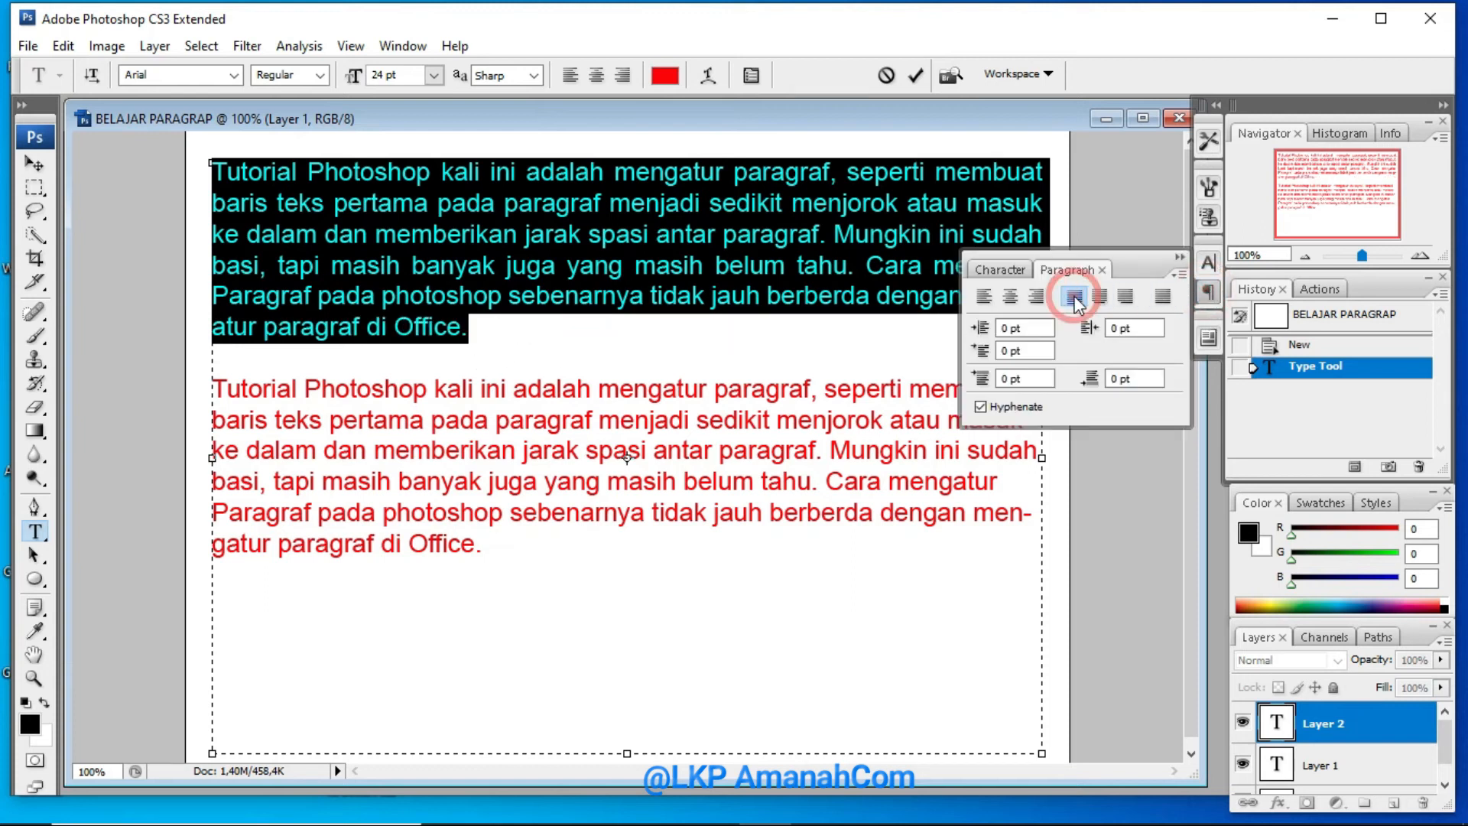
Select the second paragraph and set its left margin indent and first line indent to 50 pt each
{"action": "left_click", "coordinate": [711, 419]}
{"action": "left_click", "coordinate": [219, 387]}
{"action": "left_click_drag", "start_coordinate": [218, 388], "coordinate": [503, 540]}
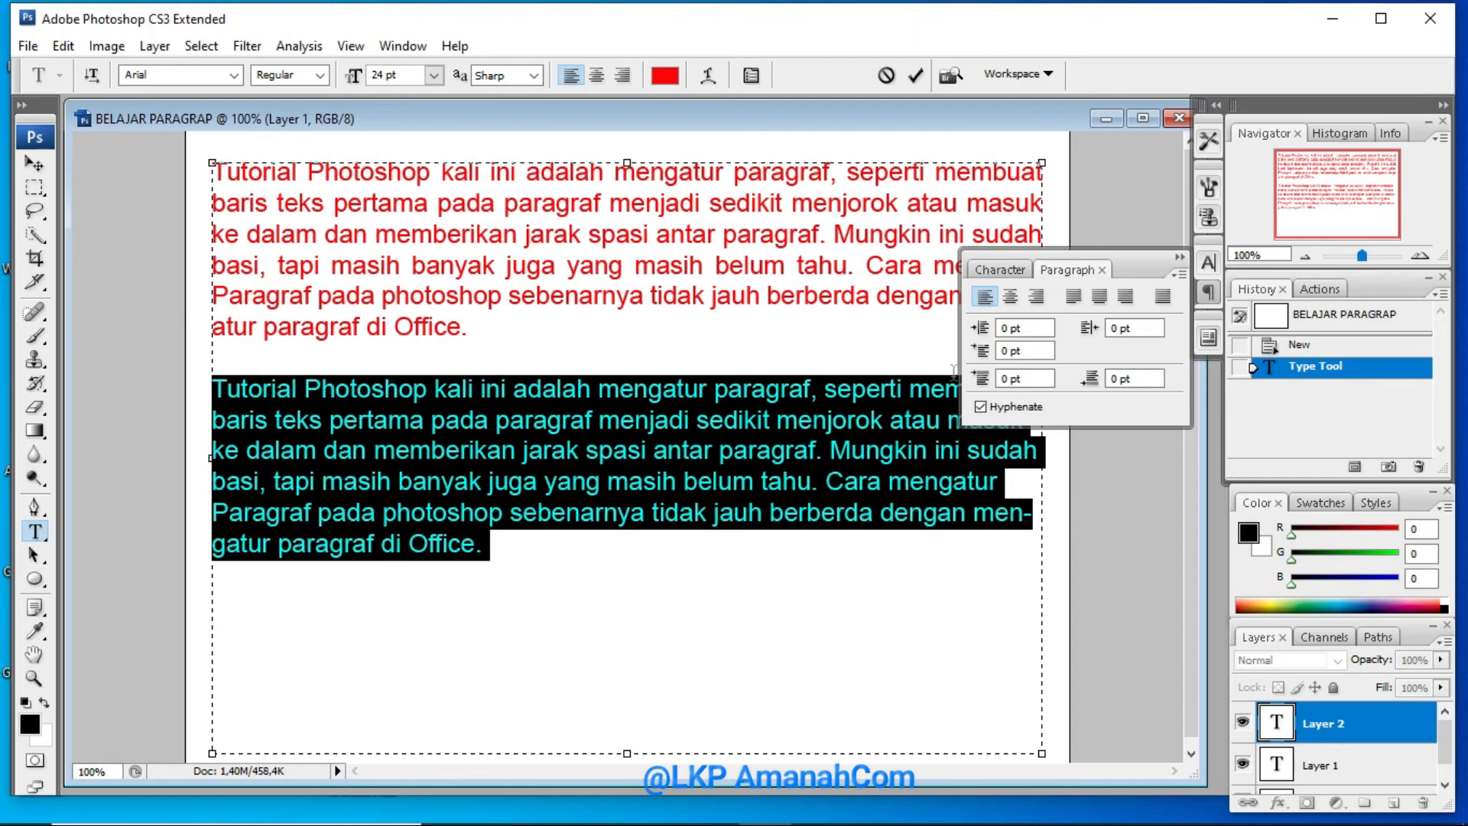
{"action": "left_click", "coordinate": [1010, 330]}
{"action": "double_click", "coordinate": [835, 402]}
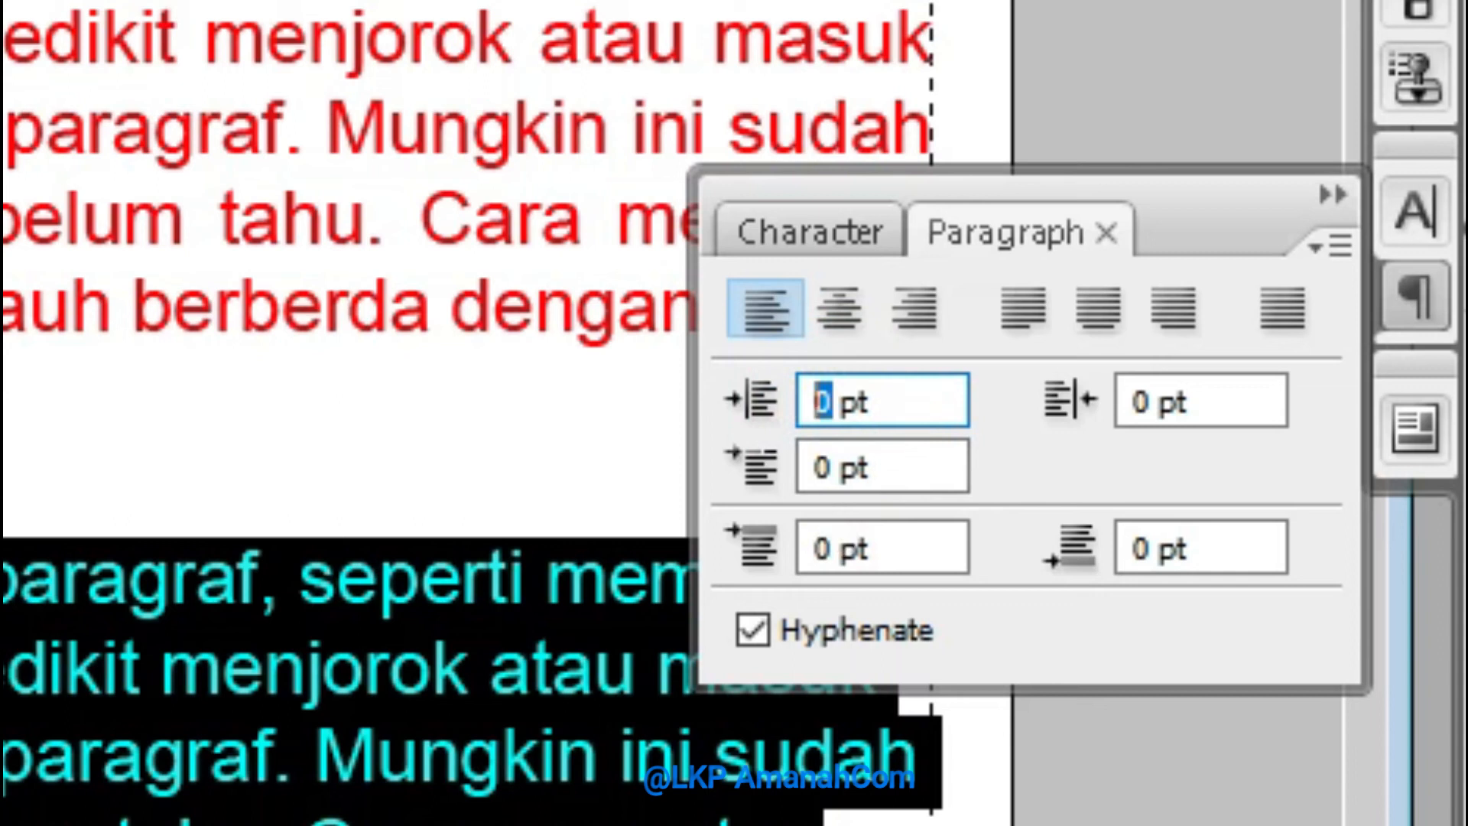
{"action": "type", "text": "50"}
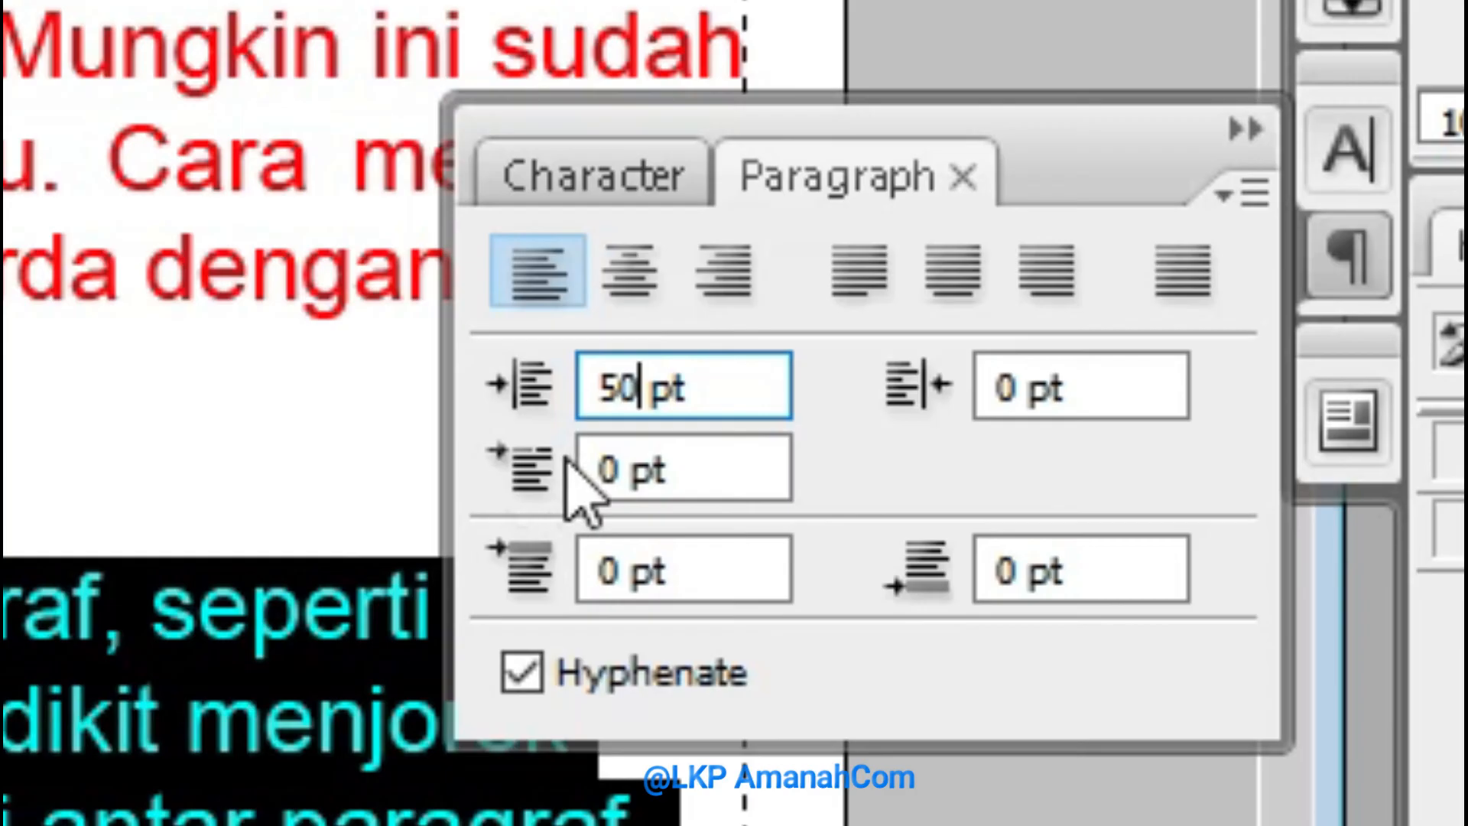
{"action": "double_click", "coordinate": [625, 462]}
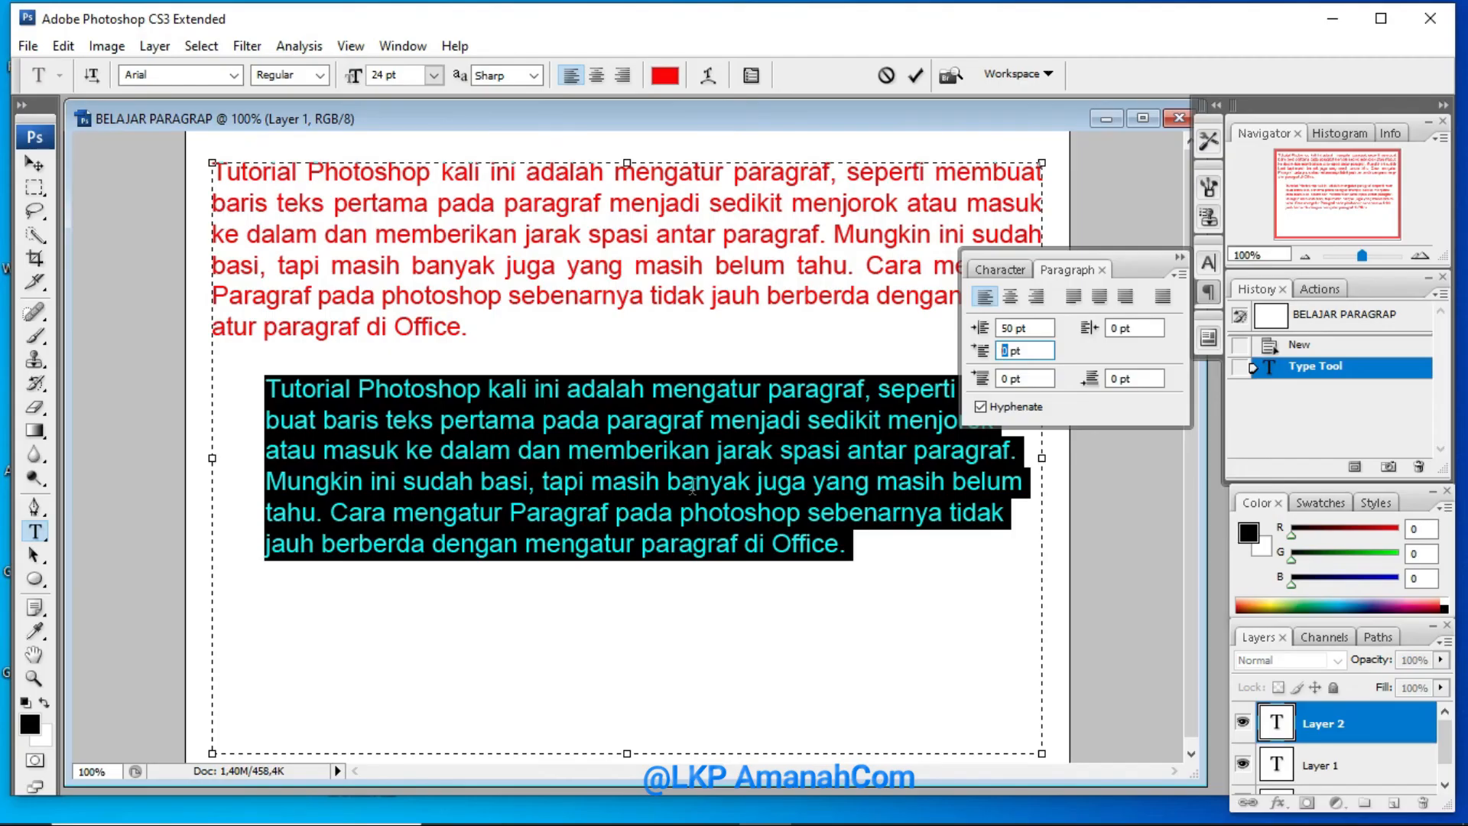
{"action": "type", "text": "50"}
{"action": "key", "text": "Return"}
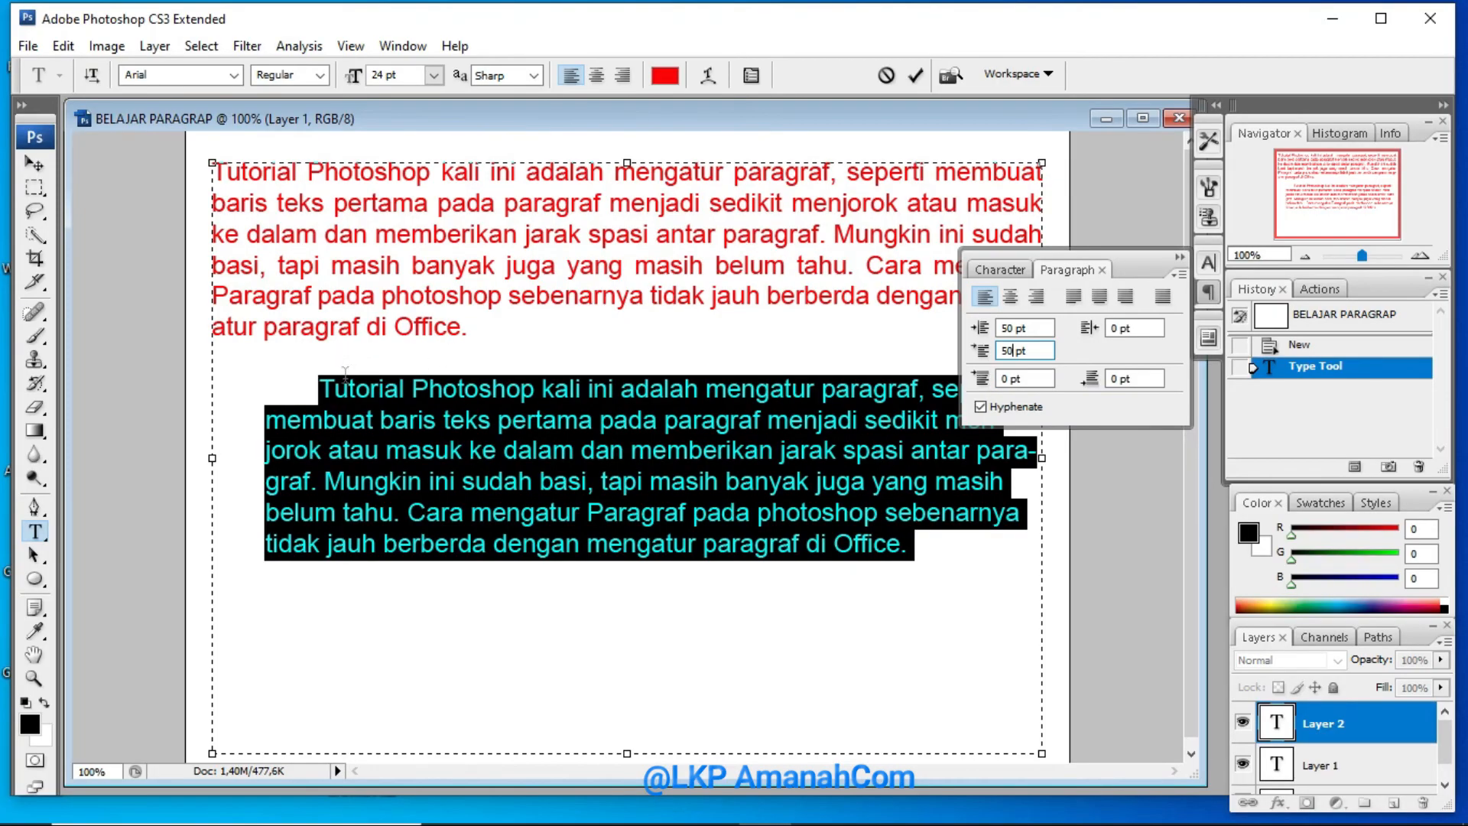
Set the second paragraph's space before to 50 pt and its right margin indent to 50 pt
{"action": "left_click", "coordinate": [1006, 377]}
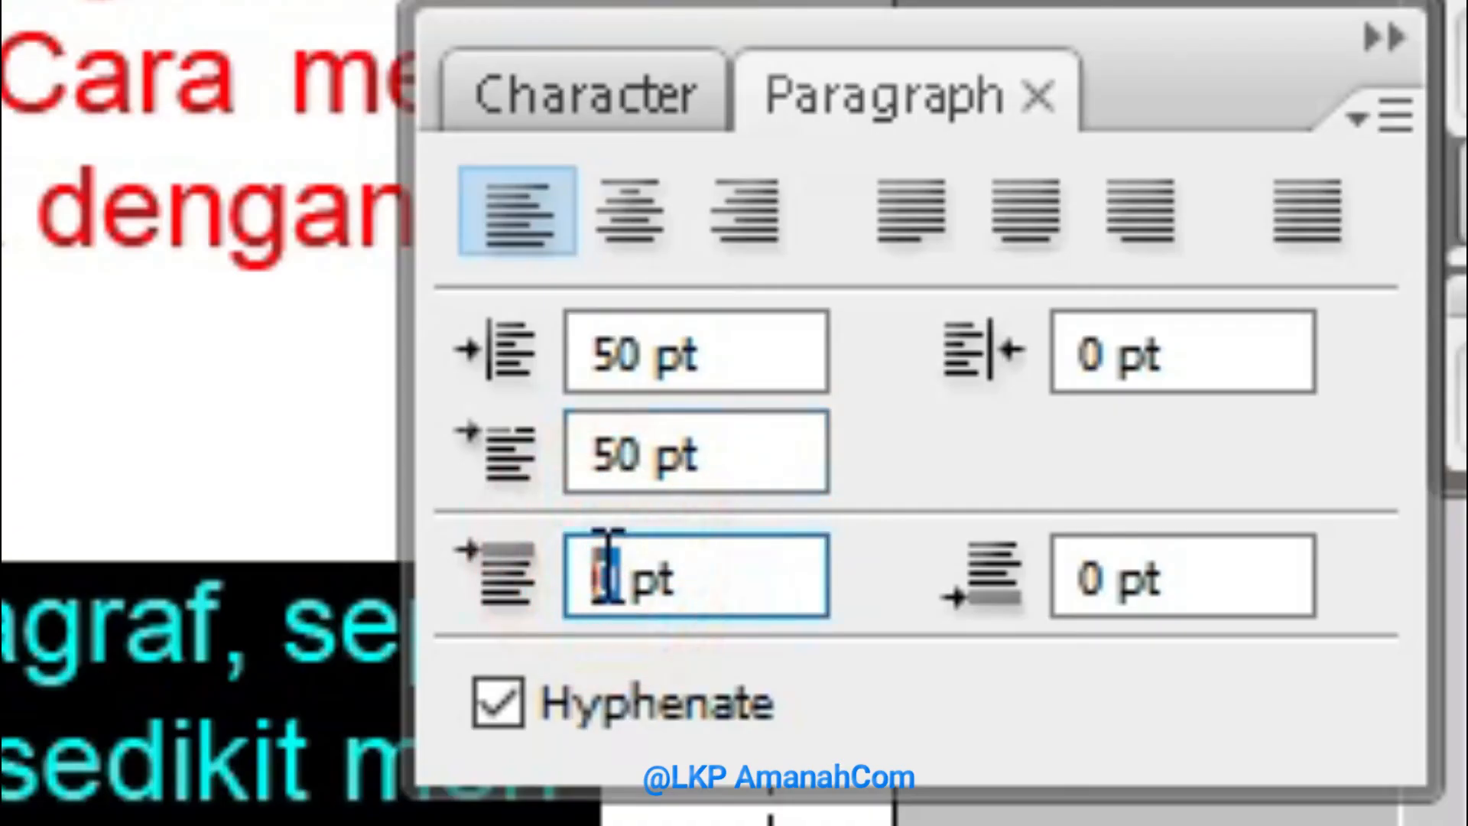
{"action": "type", "text": "50"}
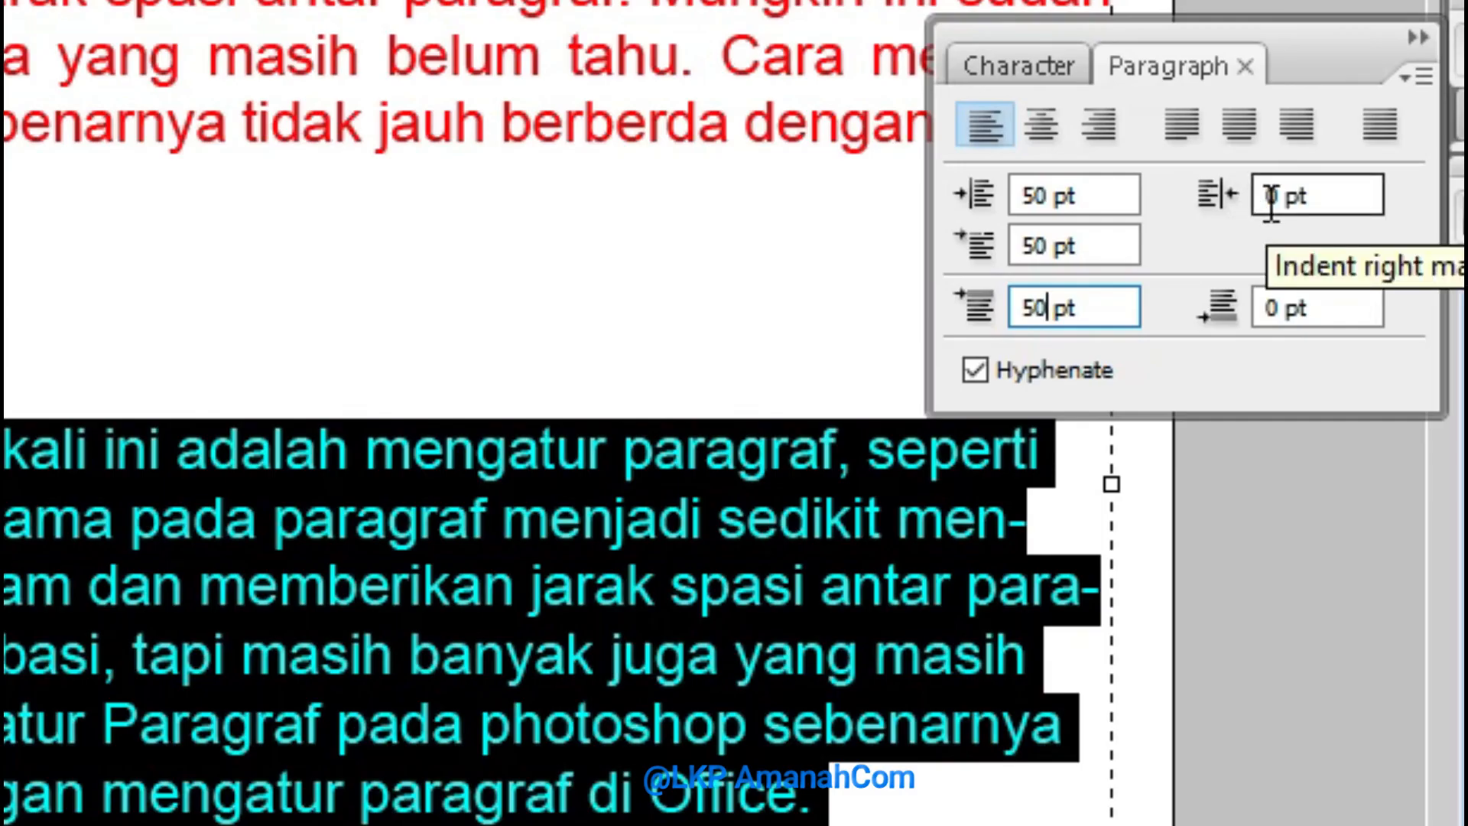
{"action": "left_click", "coordinate": [1271, 198]}
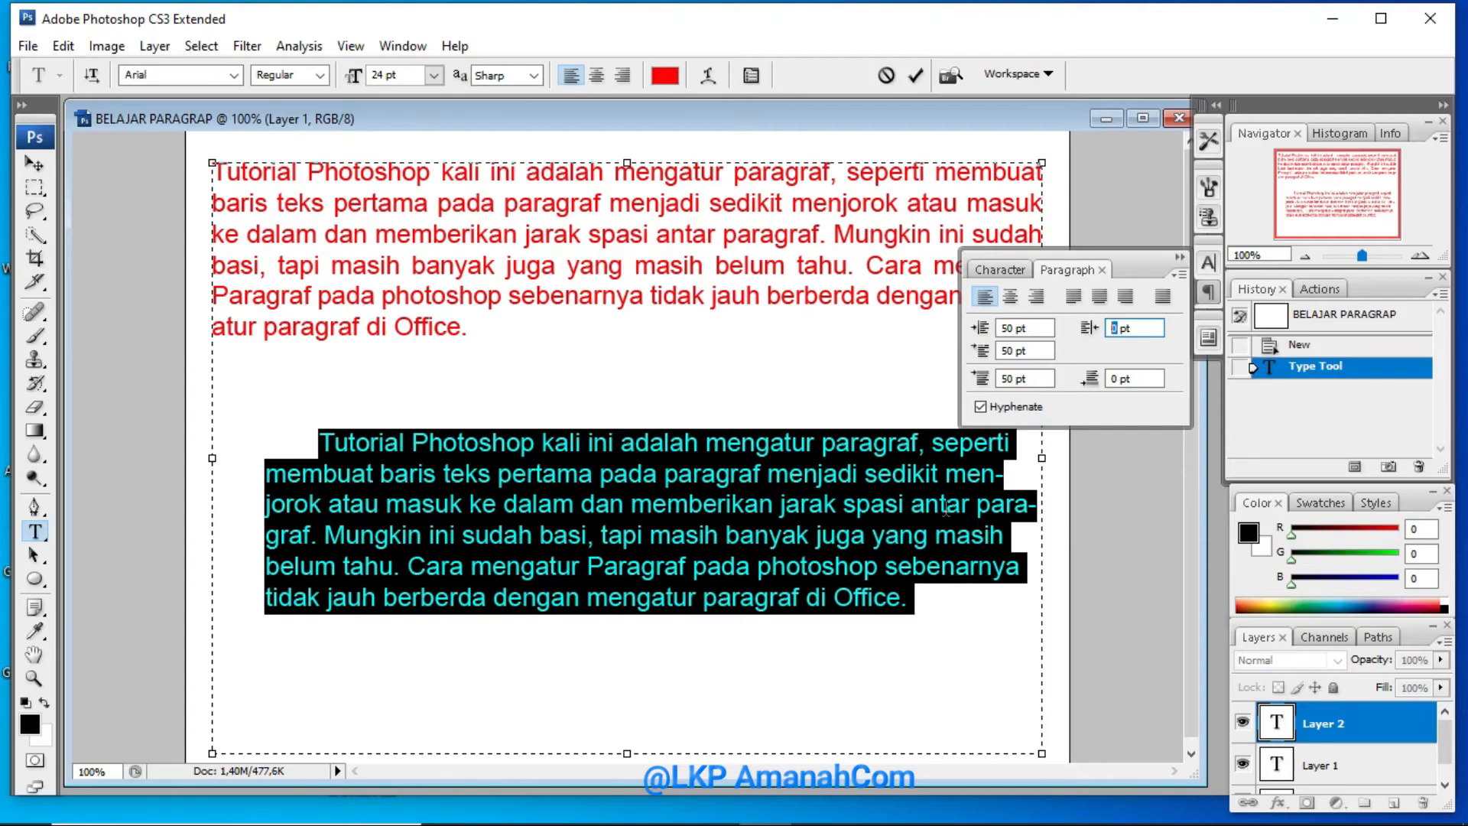
{"action": "type", "text": "50"}
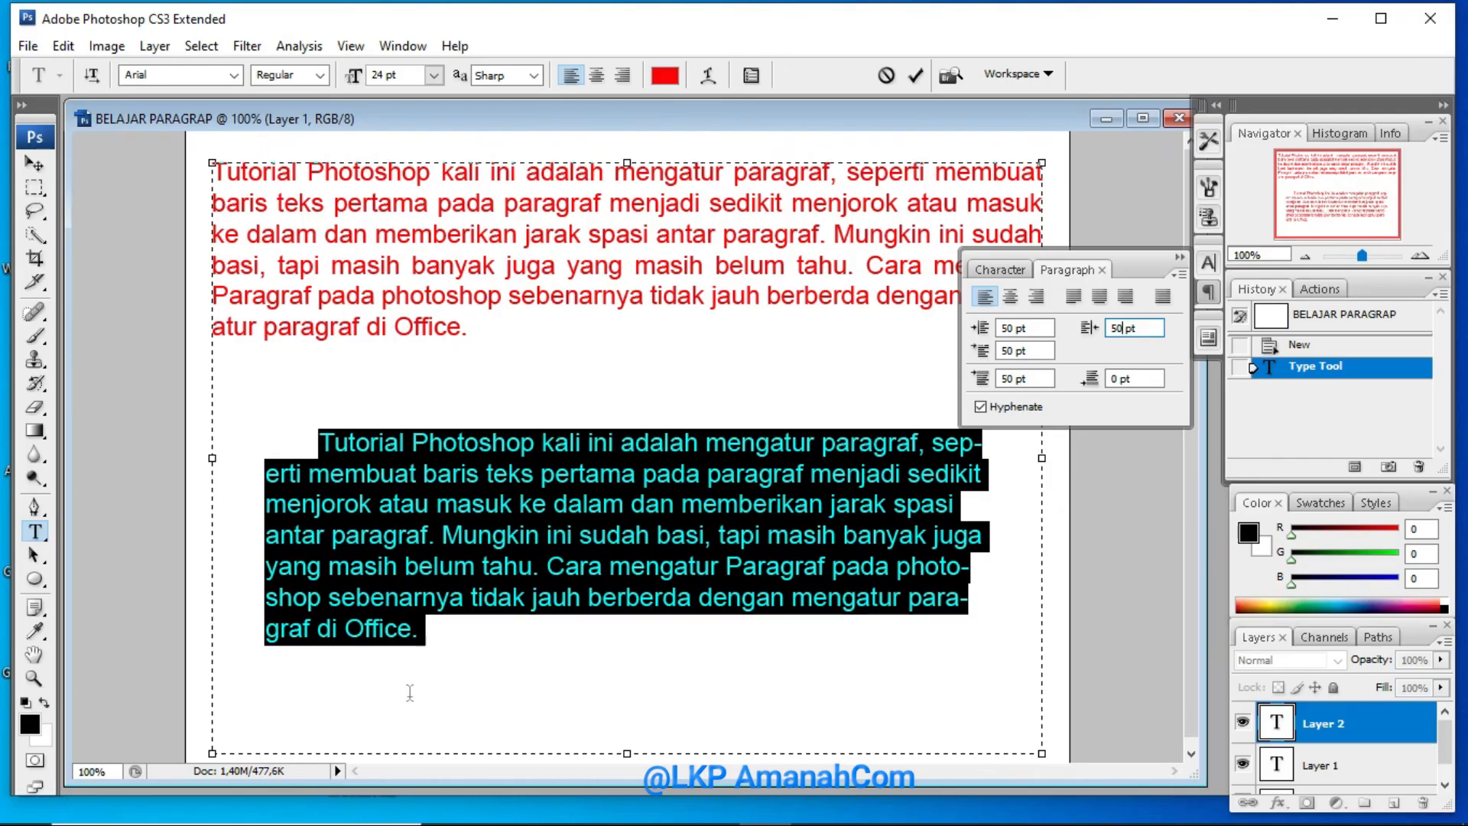
Set the space after the second paragraph to 50 pt
{"action": "left_click", "coordinate": [1117, 383]}
{"action": "double_click", "coordinate": [1117, 380]}
{"action": "type", "text": "50"}
Select the first paragraph, set its space after to 50 pt and collapse the Paragraph settings
{"action": "left_click", "coordinate": [486, 335]}
{"action": "left_click_drag", "start_coordinate": [486, 329], "coordinate": [212, 165]}
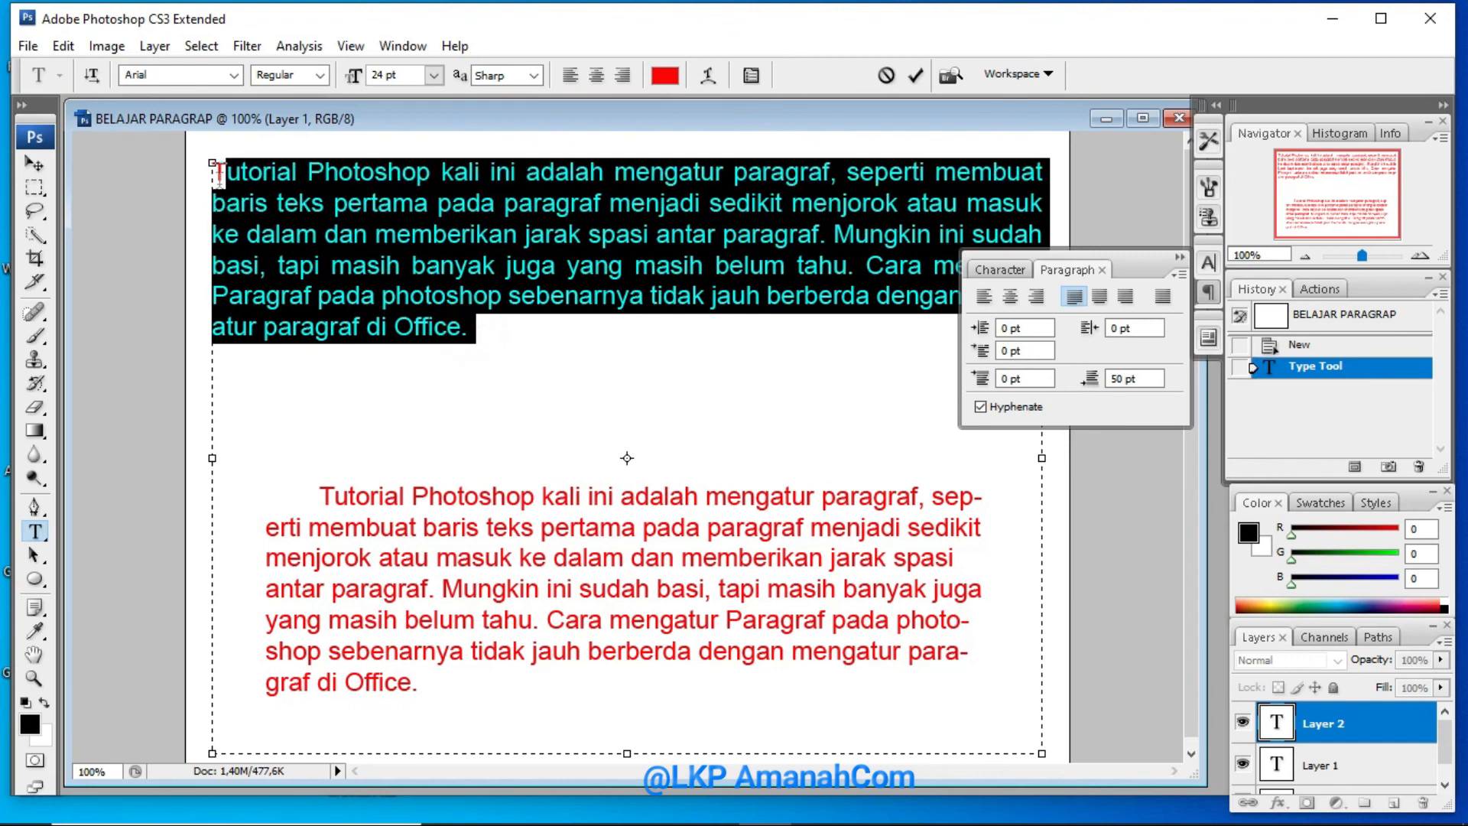
{"action": "double_click", "coordinate": [1119, 377]}
{"action": "type", "text": "50"}
{"action": "left_click", "coordinate": [857, 353]}
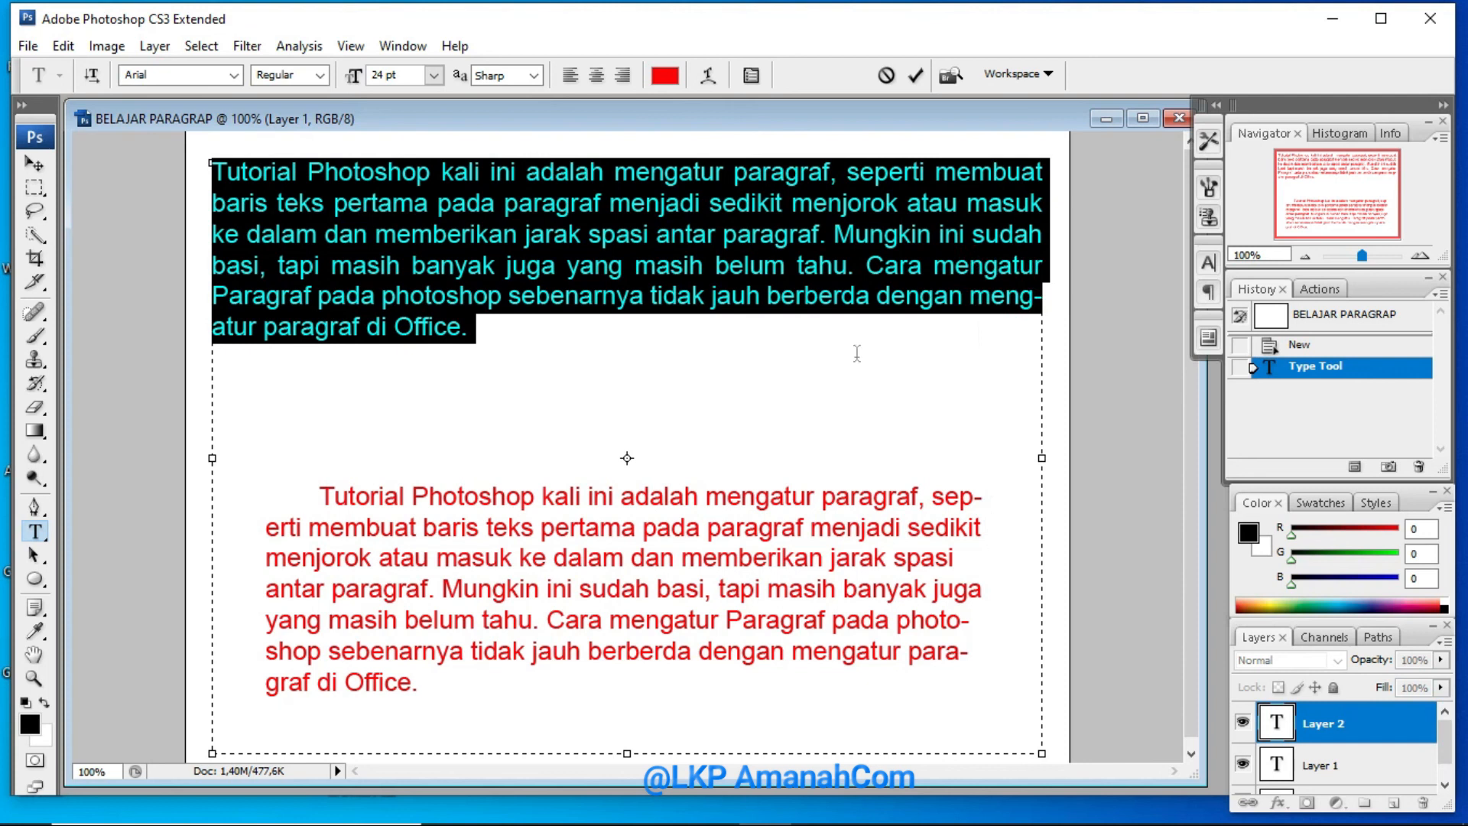